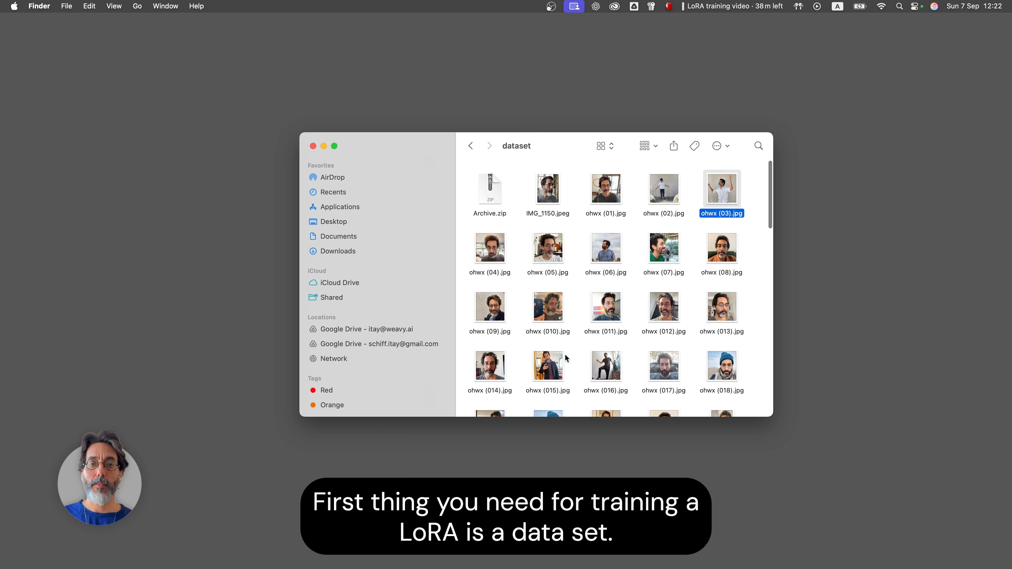
Preview several ohwx portrait photos in the dataset folder at full size.
{"action": "scroll", "coordinate": [564, 354], "scroll_direction": "down", "scroll_amount": 1}
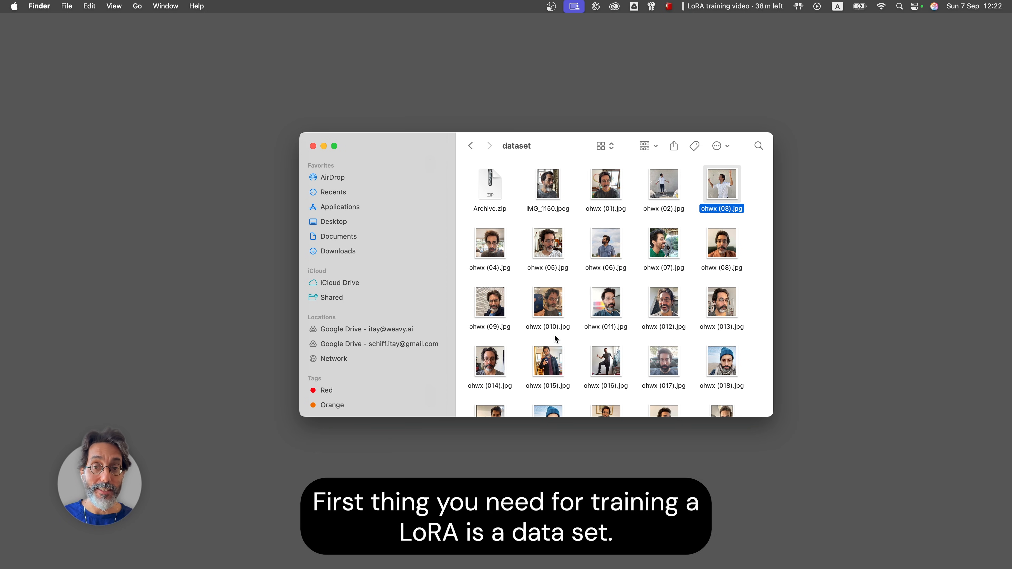
{"action": "left_click", "coordinate": [546, 251]}
{"action": "key", "text": "space"}
{"action": "key", "text": "Right"}
{"action": "key", "text": "Right"}
{"action": "key", "text": "Right"}
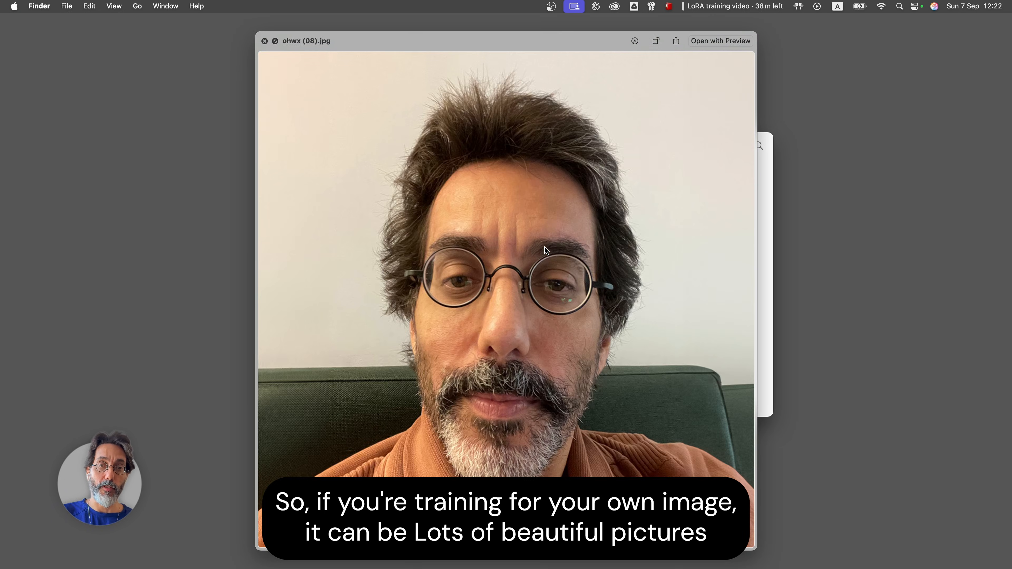
{"action": "key", "text": "Right"}
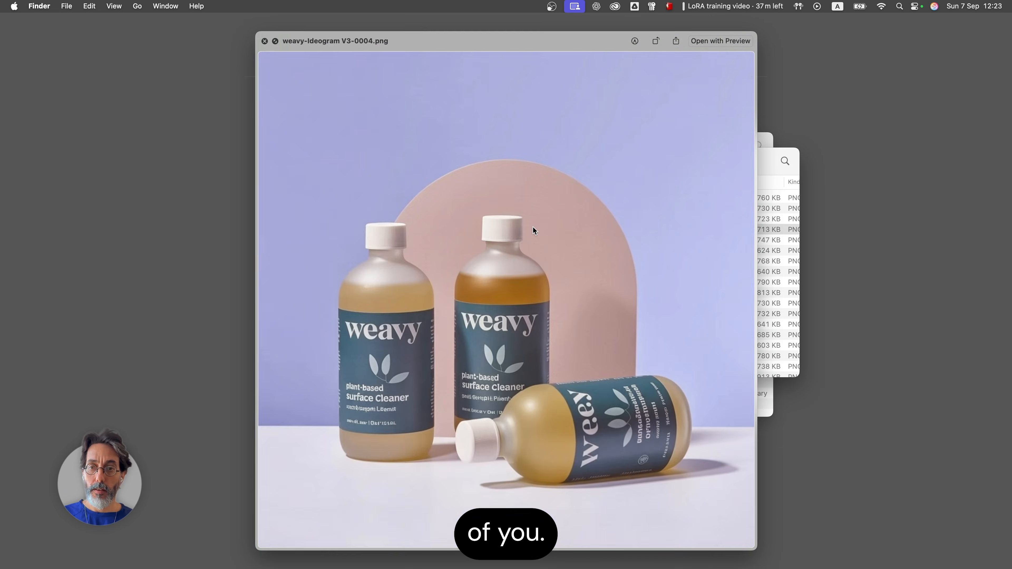
Preview the weavy-Ideogram V3 product images and select their zip archive in the style folder of Downloads.
{"action": "key", "text": "Right"}
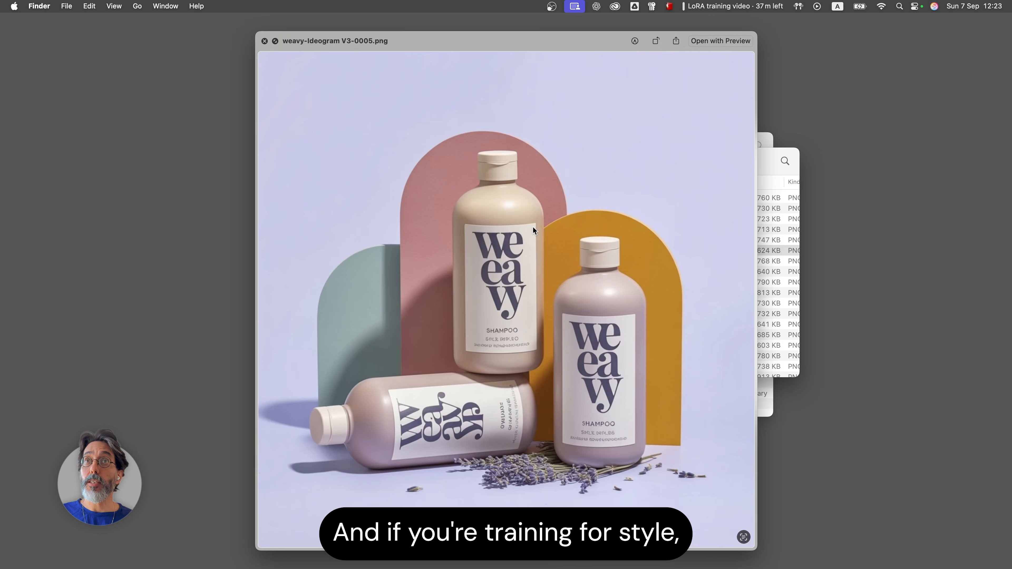
{"action": "key", "text": "Down"}
{"action": "key", "text": "Down"}
{"action": "key", "text": "Down"}
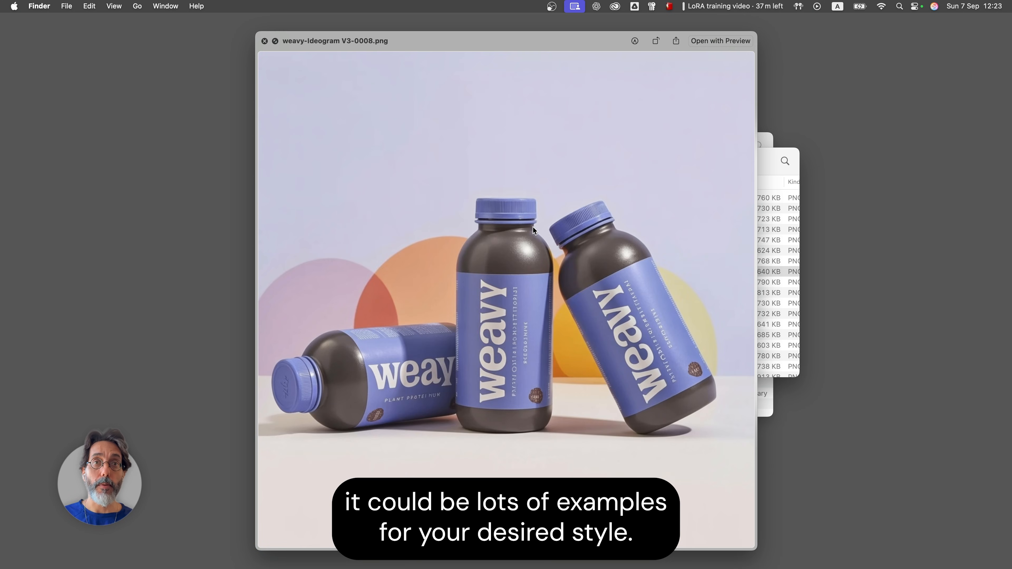
{"action": "key", "text": "Down"}
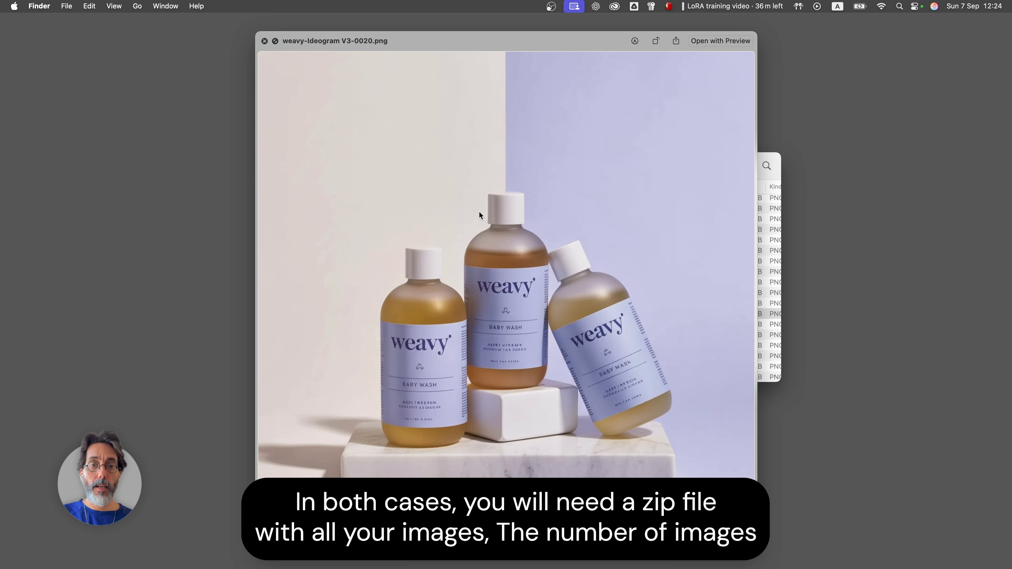
{"action": "key", "text": "Down"}
{"action": "key", "text": "Down"}
{"action": "key", "text": "space"}
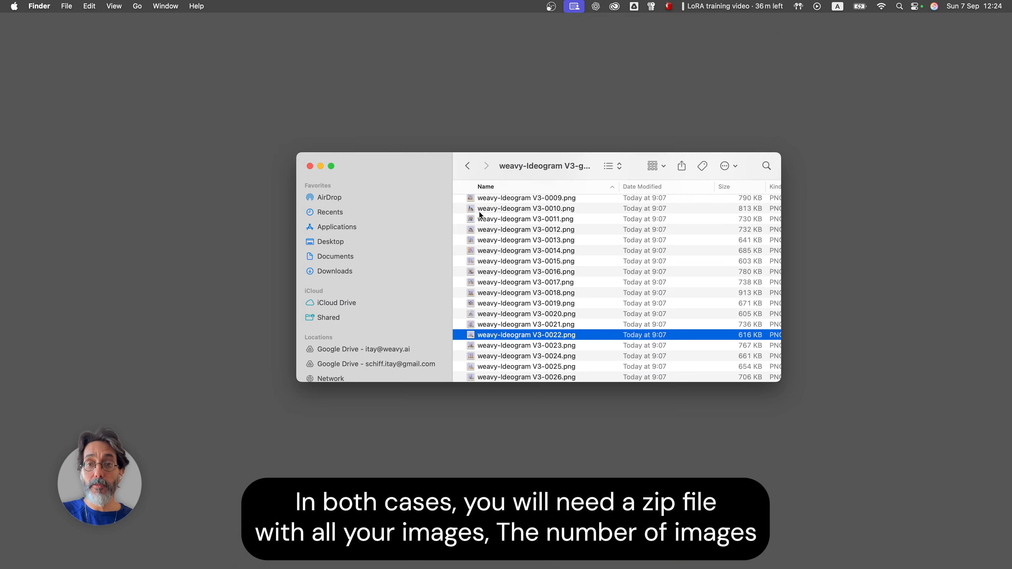
{"action": "left_click", "coordinate": [468, 166]}
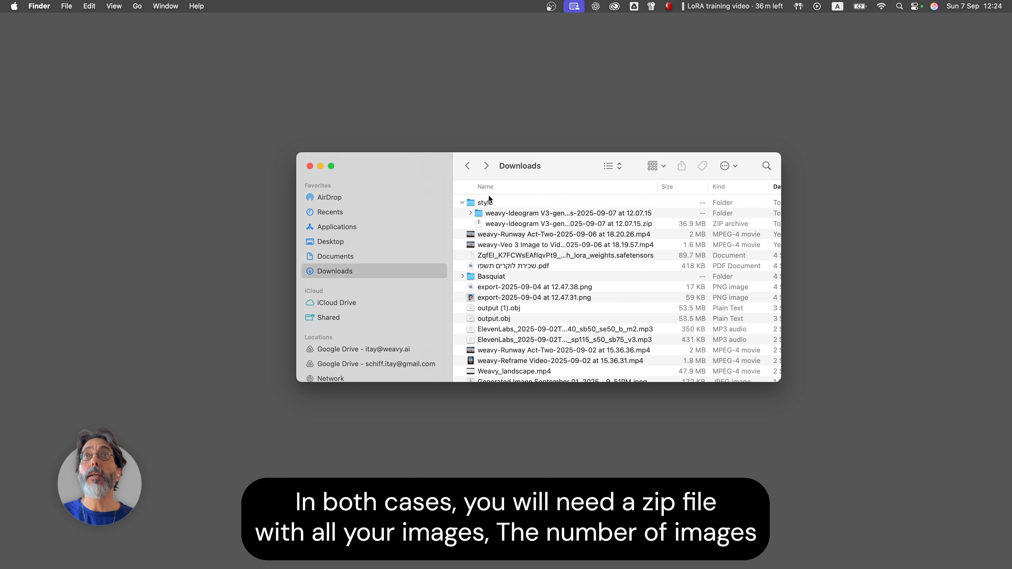
{"action": "left_click", "coordinate": [485, 223]}
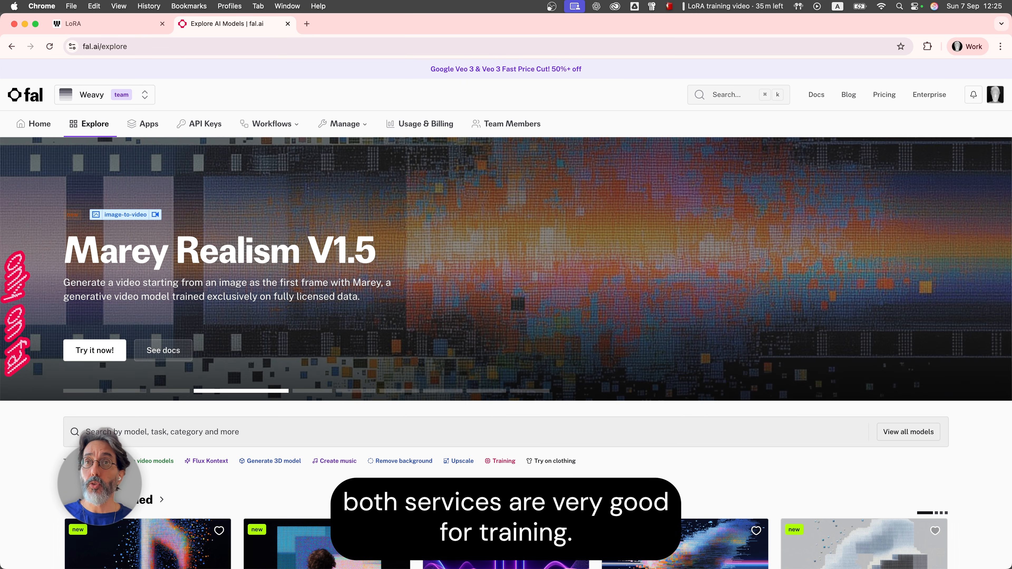
Browse the training models on fal.ai's Explore page and open flux-lora-fast-training.
{"action": "left_click", "coordinate": [131, 47]}
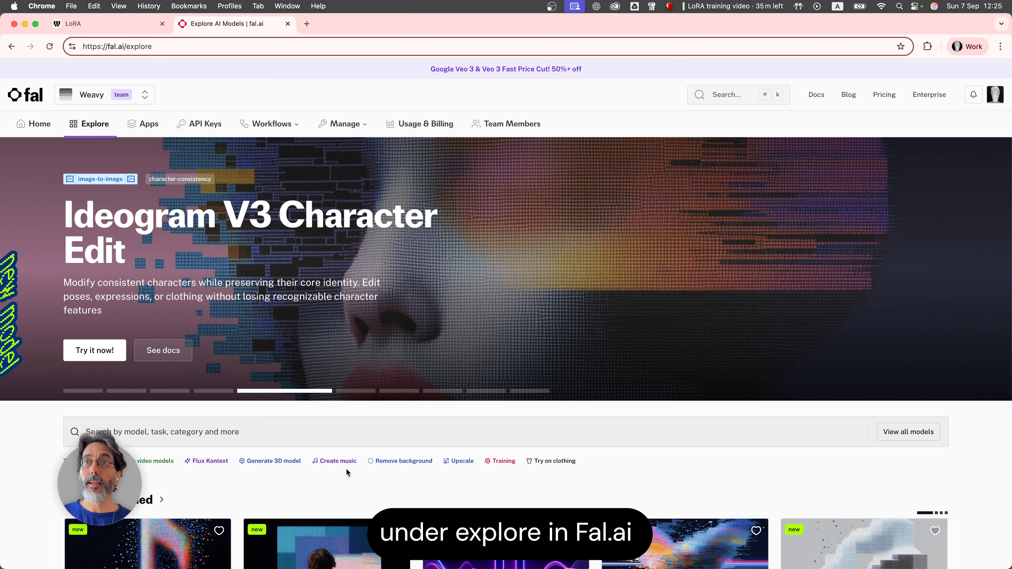
{"action": "left_click", "coordinate": [502, 462]}
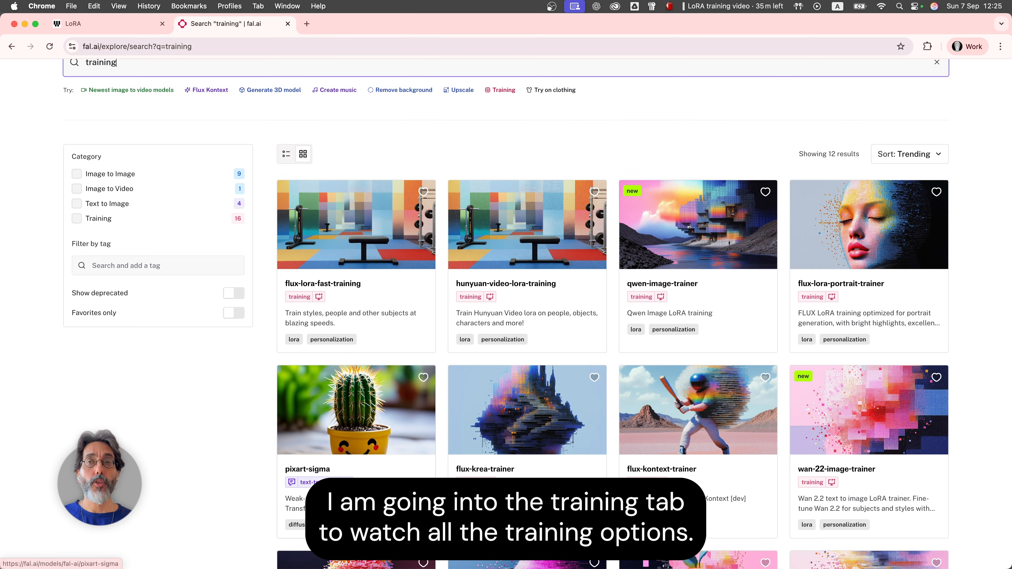
{"action": "scroll", "coordinate": [537, 314], "scroll_direction": "down", "scroll_amount": 1}
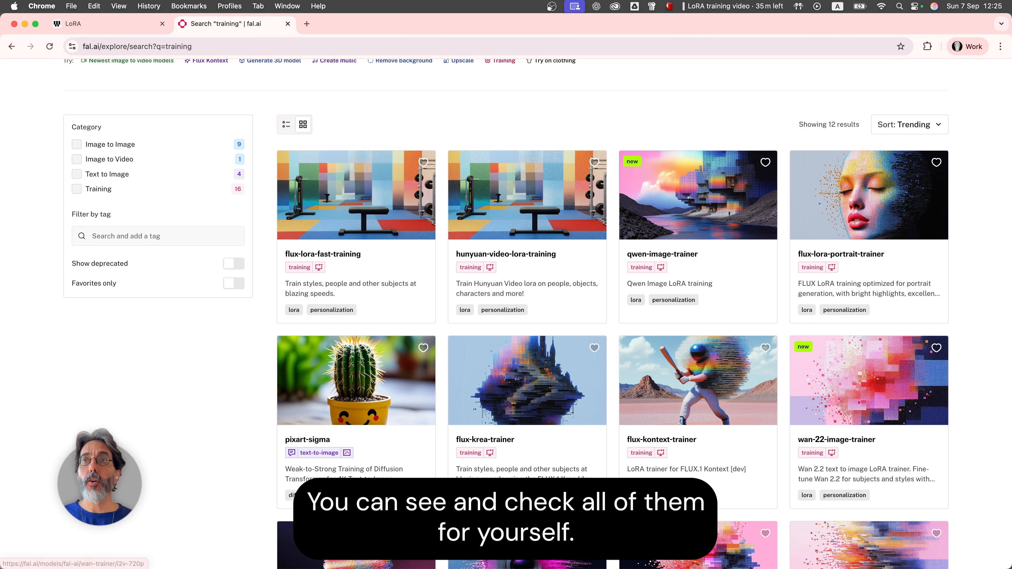
{"action": "scroll", "coordinate": [429, 489], "scroll_direction": "down", "scroll_amount": 10}
{"action": "scroll", "coordinate": [428, 489], "scroll_direction": "up", "scroll_amount": 11}
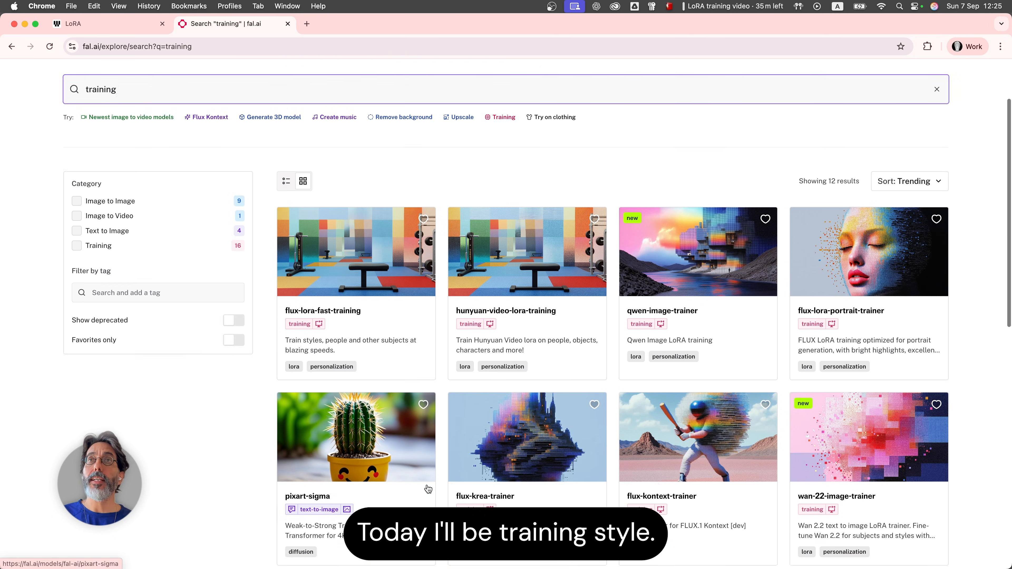
{"action": "scroll", "coordinate": [428, 489], "scroll_direction": "up", "scroll_amount": 3}
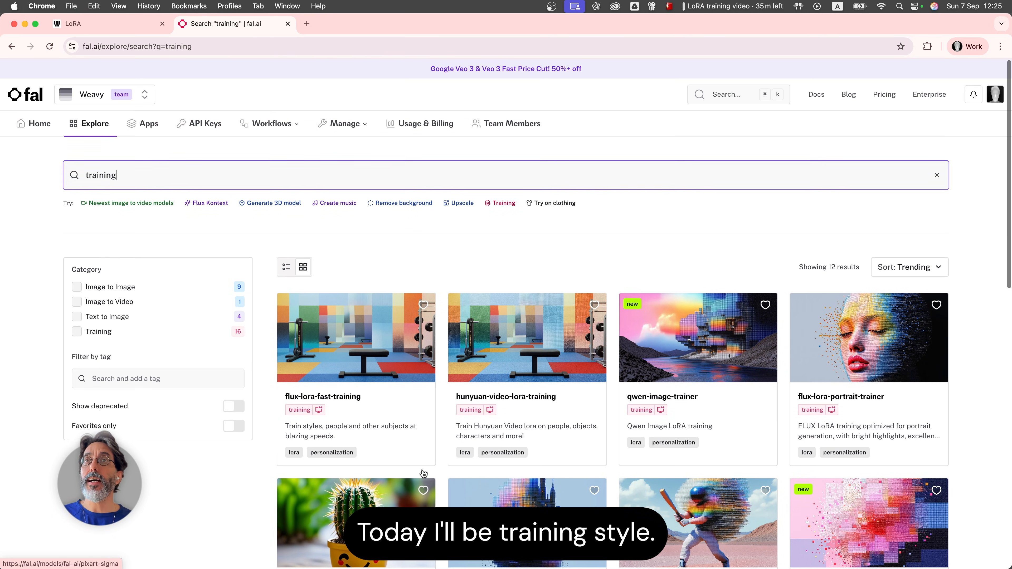
{"action": "left_click", "coordinate": [344, 346]}
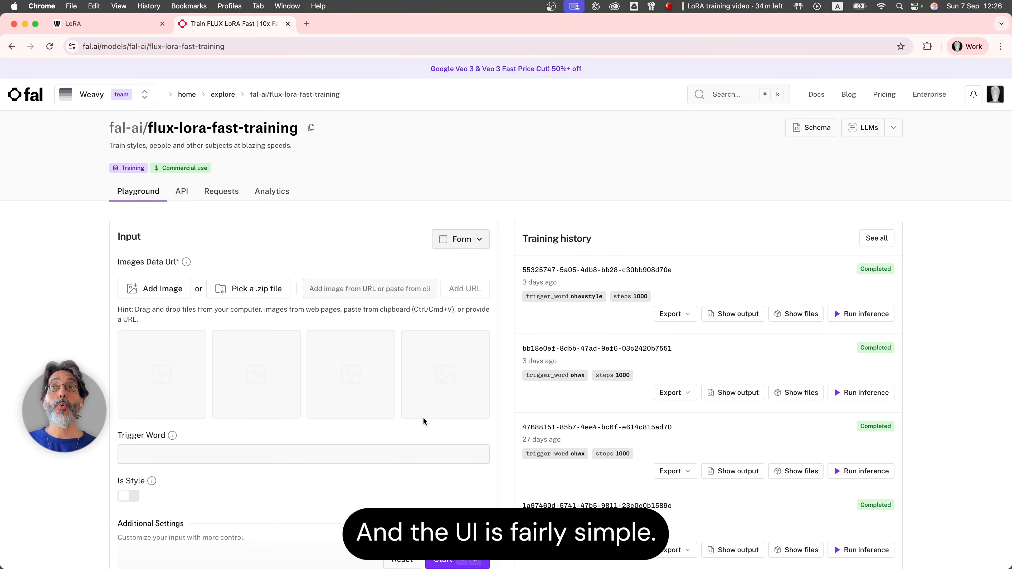
Load weavy-Ideogram V3-generations-2025-09-07 at 12.07.15.zip from the style folder as the training images.
{"action": "left_click", "coordinate": [254, 292]}
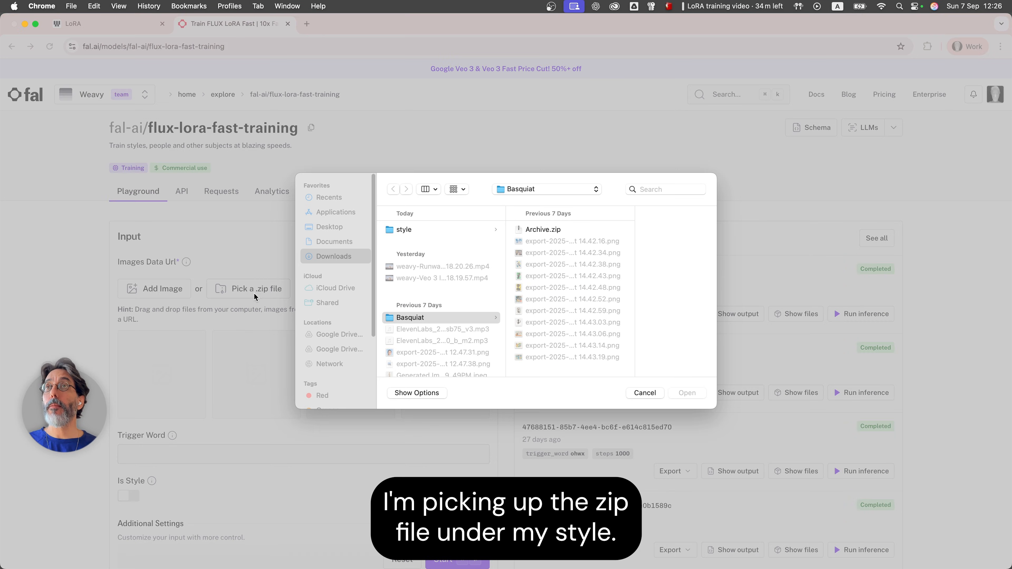
{"action": "left_click", "coordinate": [399, 230]}
{"action": "key", "text": "Right"}
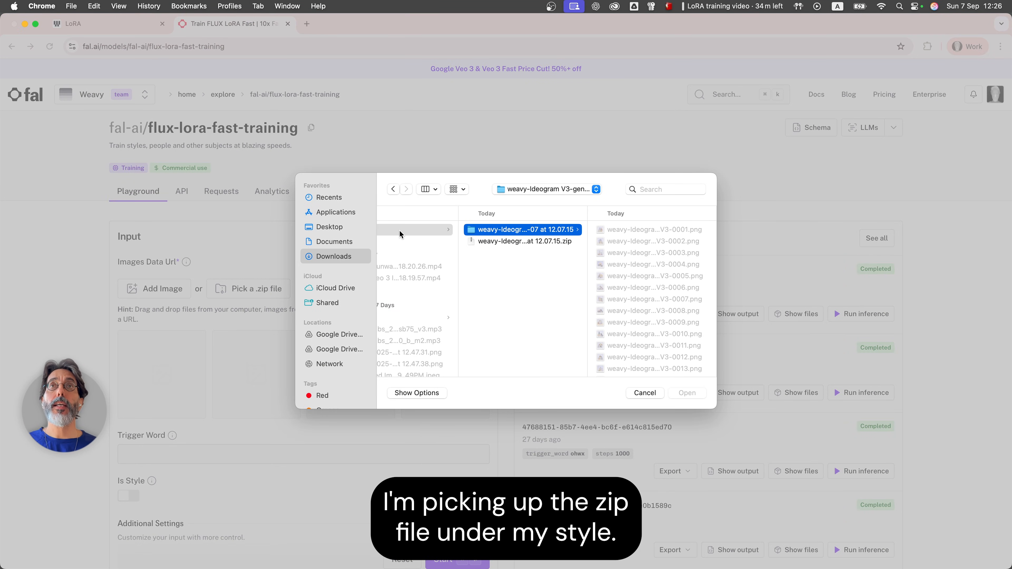
{"action": "key", "text": "Down"}
{"action": "key", "text": "Return"}
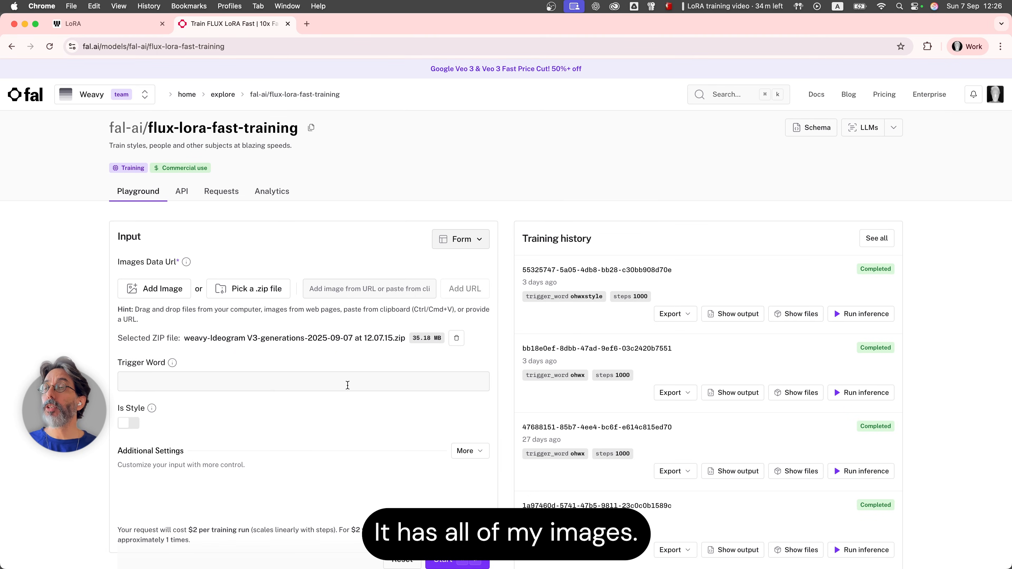
Set the trigger word to ohwxstyle and enable the Is Style option.
{"action": "left_click", "coordinate": [346, 384]}
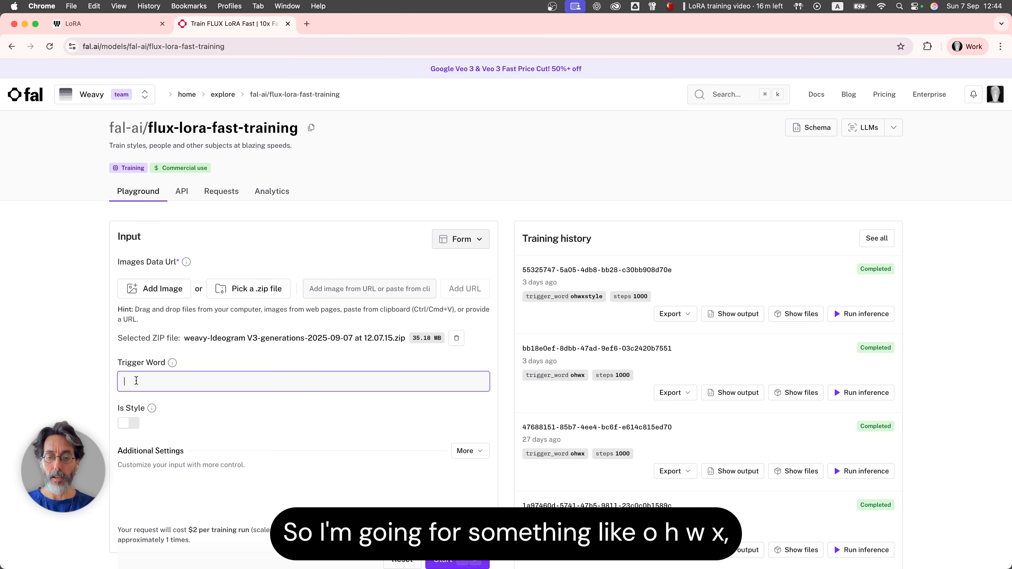
{"action": "type", "text": "ohwx"}
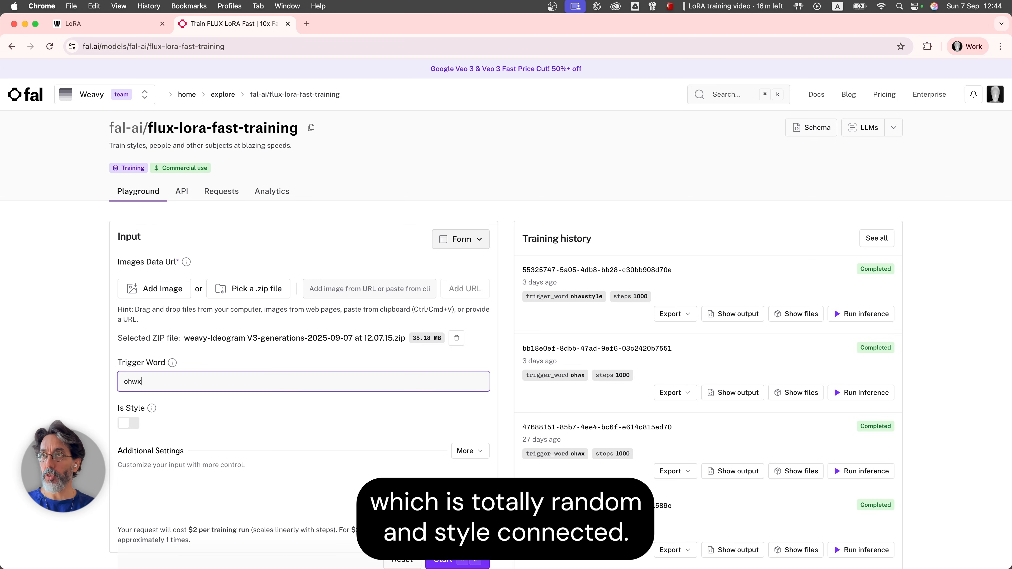
{"action": "type", "text": "st"}
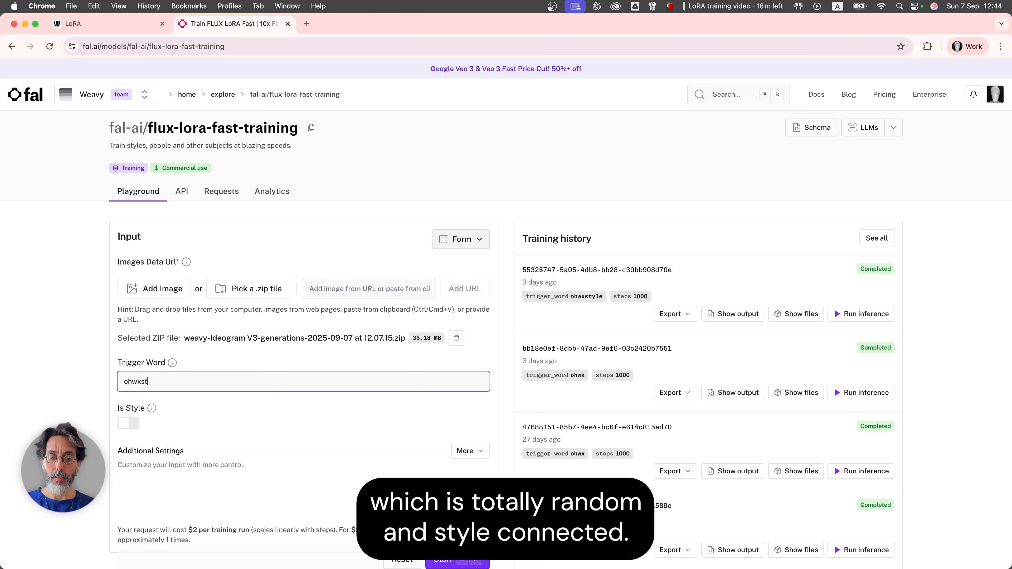
{"action": "type", "text": "yle"}
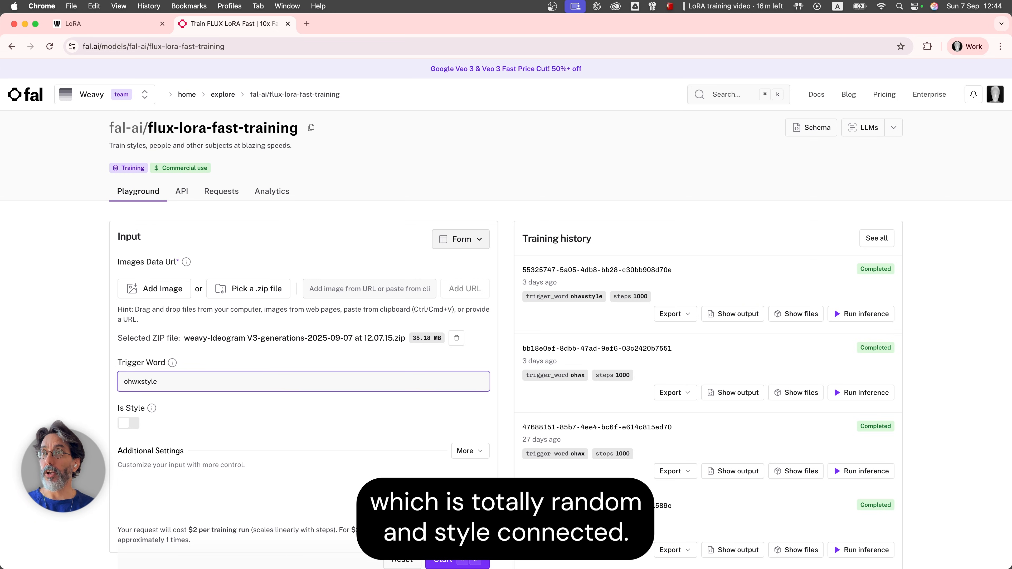
{"action": "left_click", "coordinate": [128, 423]}
Review the additional training settings, keep their defaults, and start the training run.
{"action": "scroll", "coordinate": [258, 458], "scroll_direction": "down", "scroll_amount": 4}
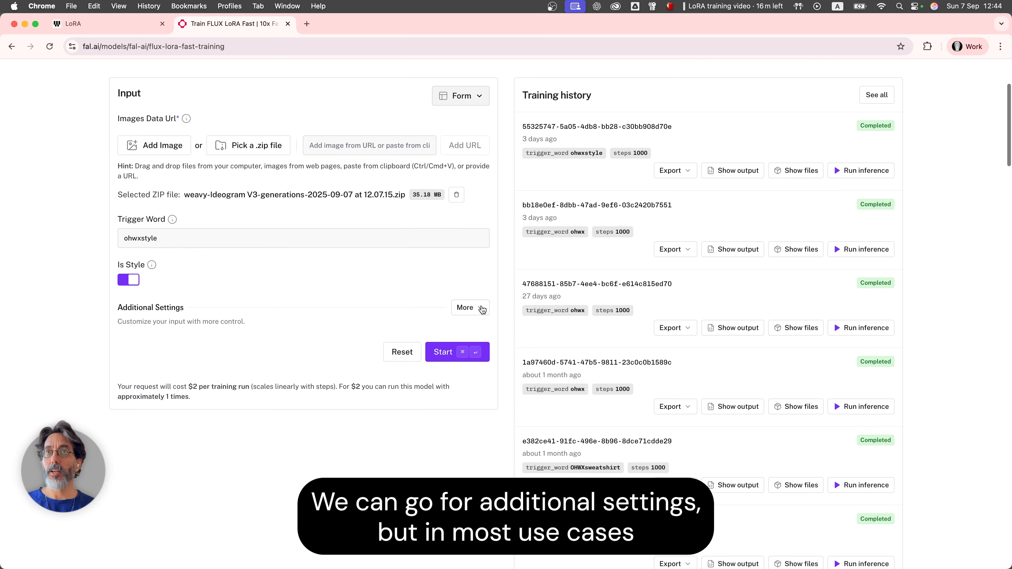
{"action": "left_click", "coordinate": [474, 308]}
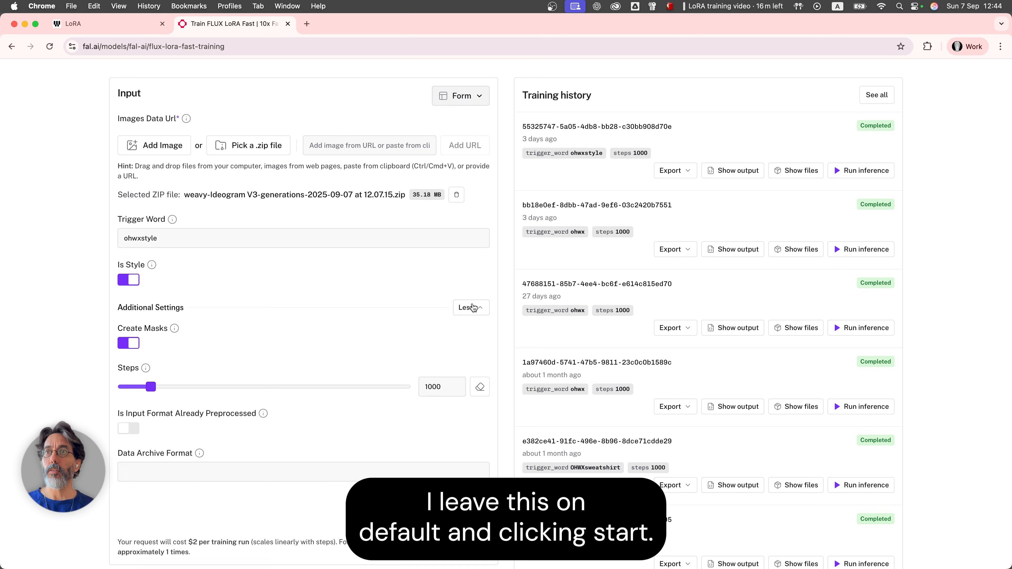
{"action": "left_click", "coordinate": [471, 308]}
{"action": "left_click", "coordinate": [444, 352]}
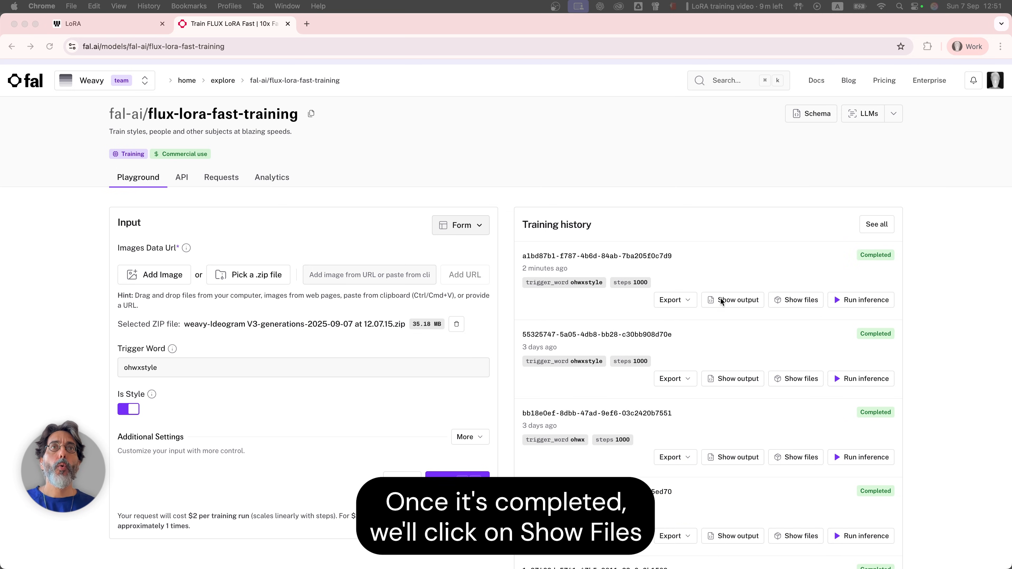
Show the files of the newest completed training run and download its Diffusers Lora File, pytorch_lora_weights.safetensors.
{"action": "left_click", "coordinate": [804, 299]}
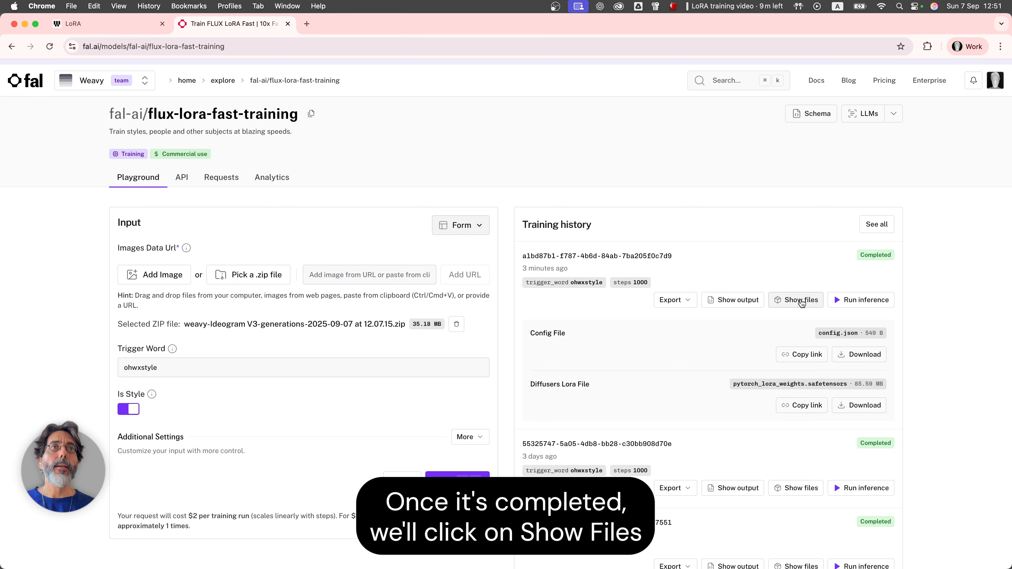
{"action": "left_click_drag", "start_coordinate": [533, 384], "coordinate": [593, 386]}
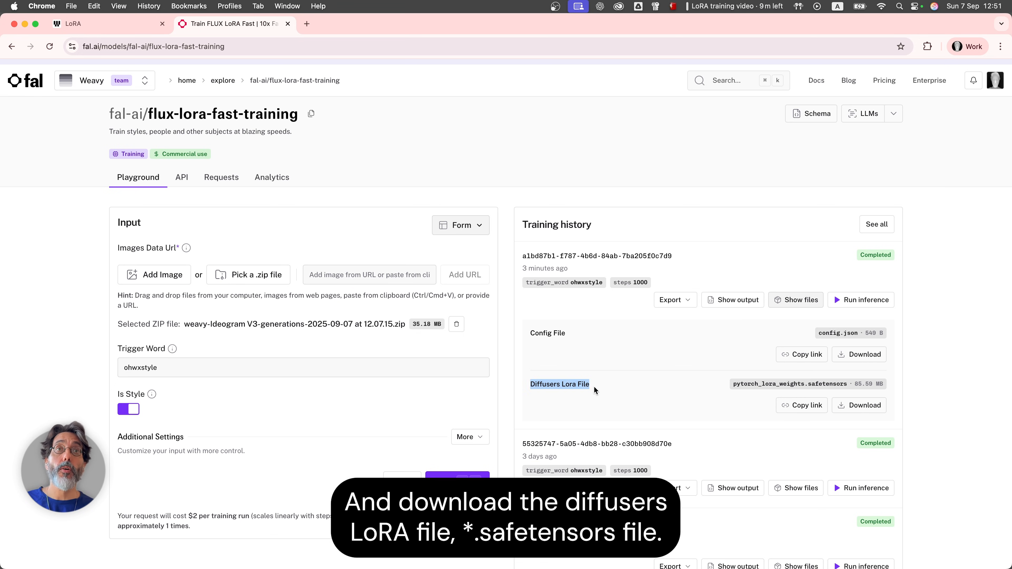
{"action": "left_click_drag", "start_coordinate": [806, 385], "coordinate": [848, 386]}
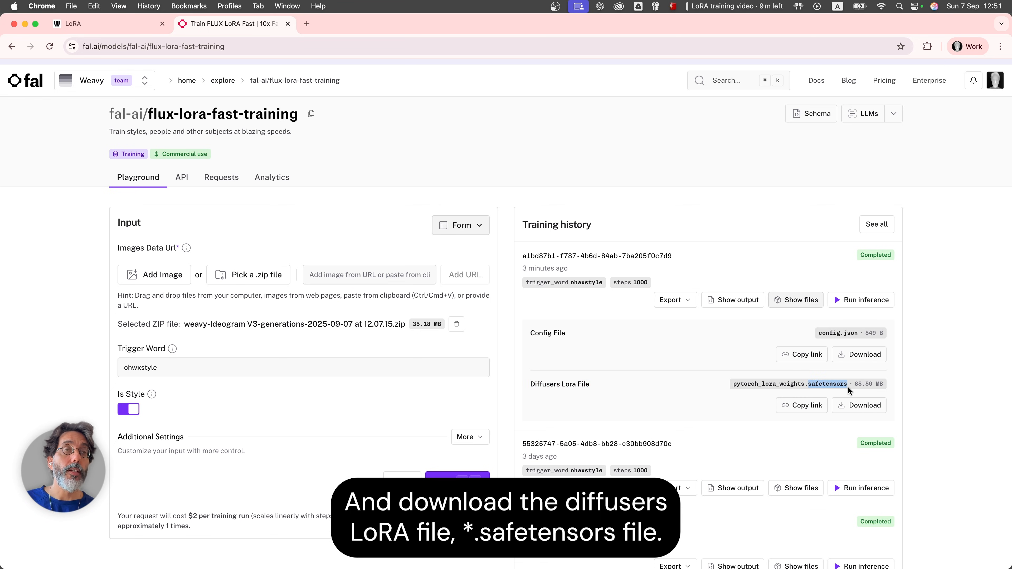
{"action": "left_click", "coordinate": [857, 405]}
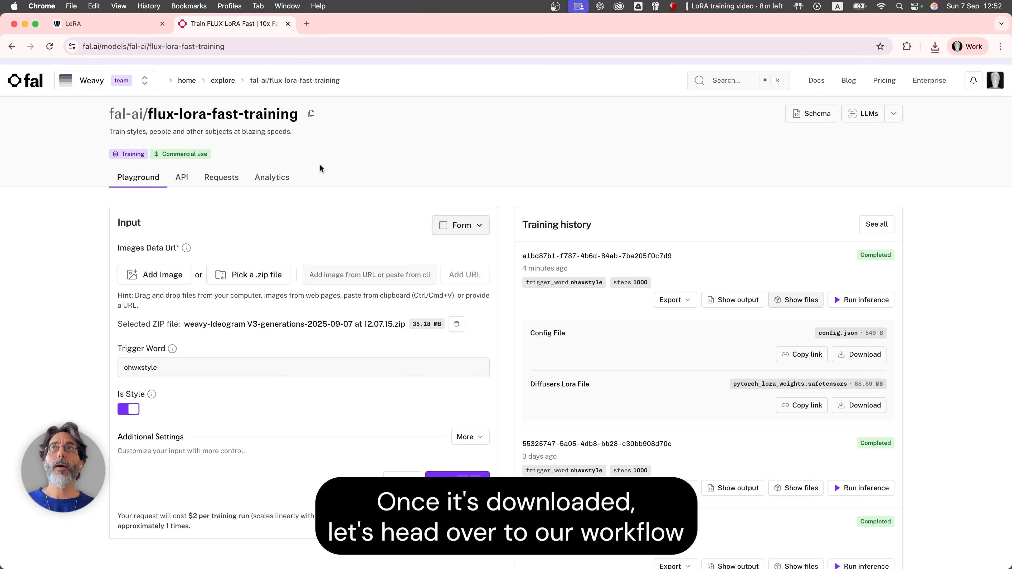
Switch to the LoRA workflow in Weavy and add an Import LoRA node to the empty canvas.
{"action": "left_click", "coordinate": [99, 24]}
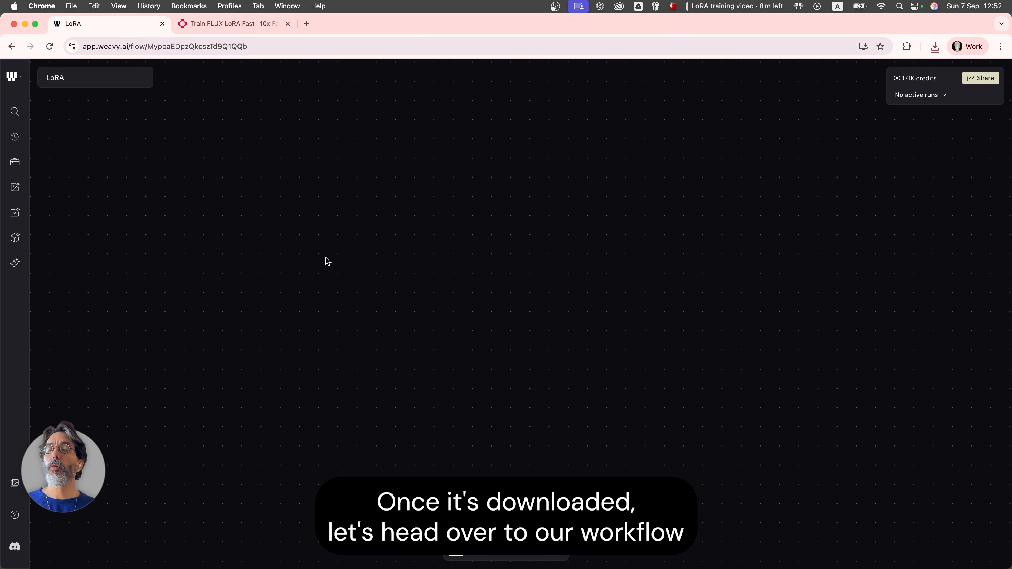
{"action": "key", "text": "Tab"}
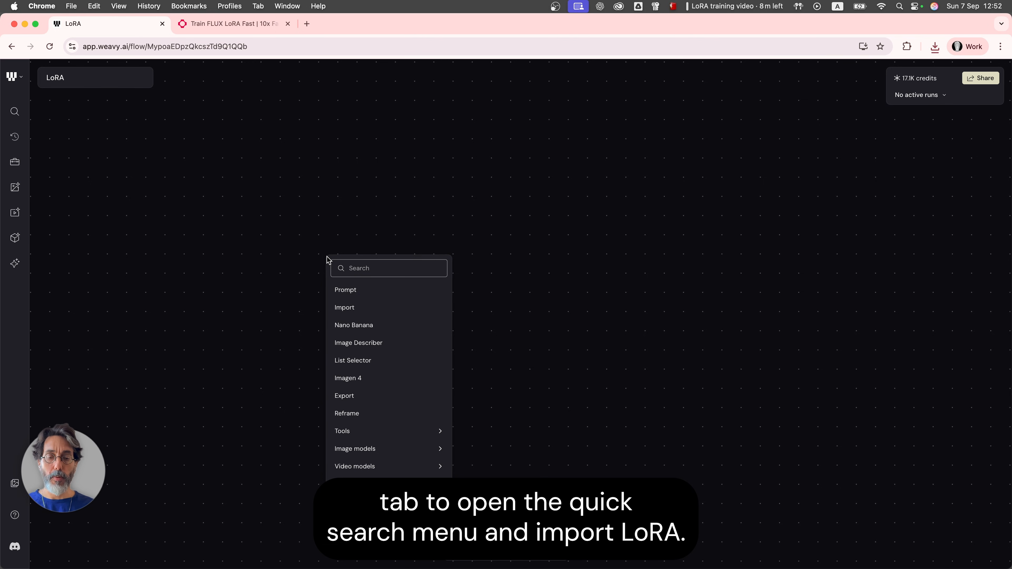
{"action": "type", "text": "import"}
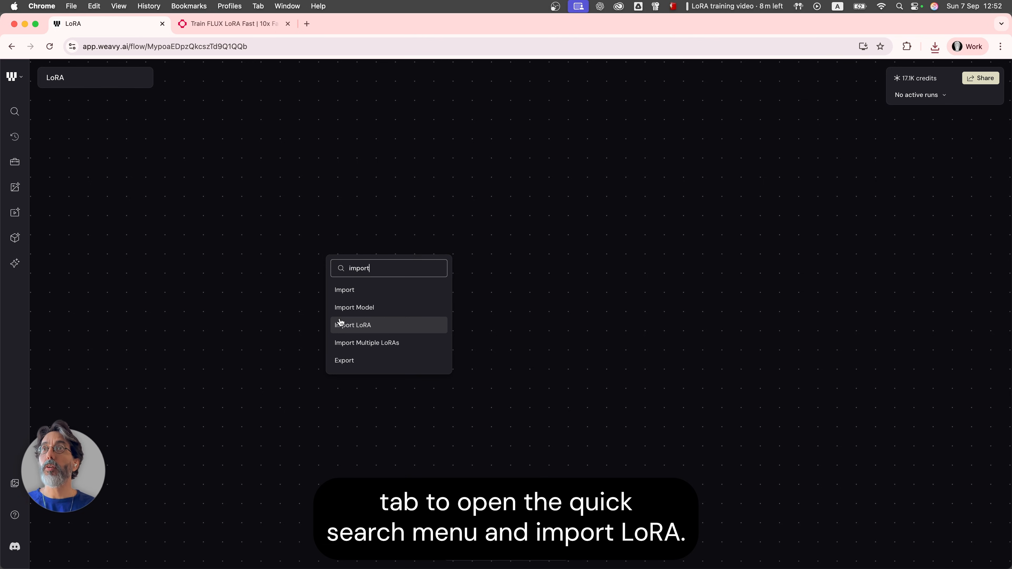
{"action": "left_click", "coordinate": [344, 325]}
Upload the newly downloaded safetensors file to the Import LoRA node and move the node toward the canvas's left side.
{"action": "left_click", "coordinate": [464, 305]}
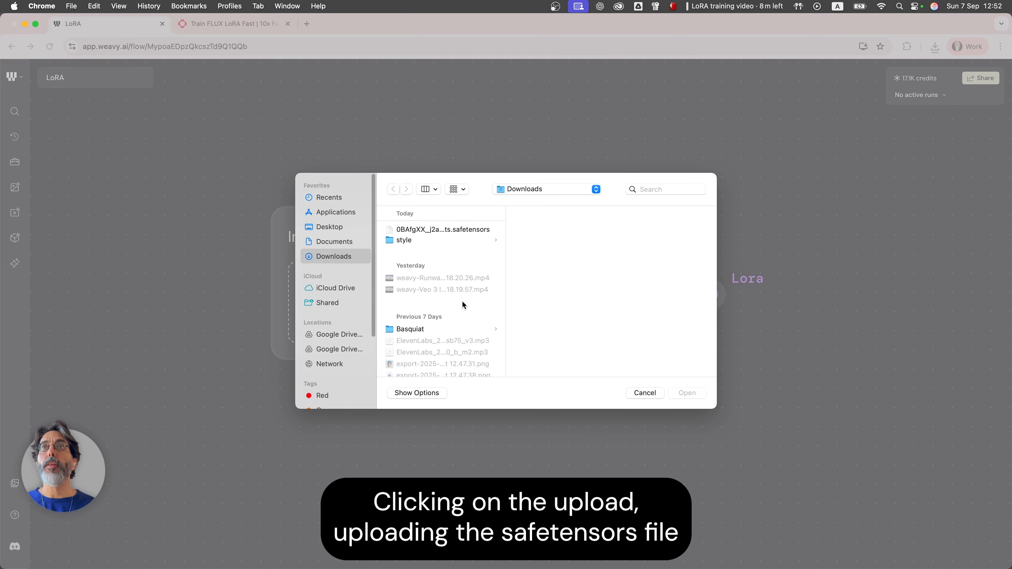
{"action": "left_click", "coordinate": [395, 229]}
{"action": "double_click", "coordinate": [394, 229]}
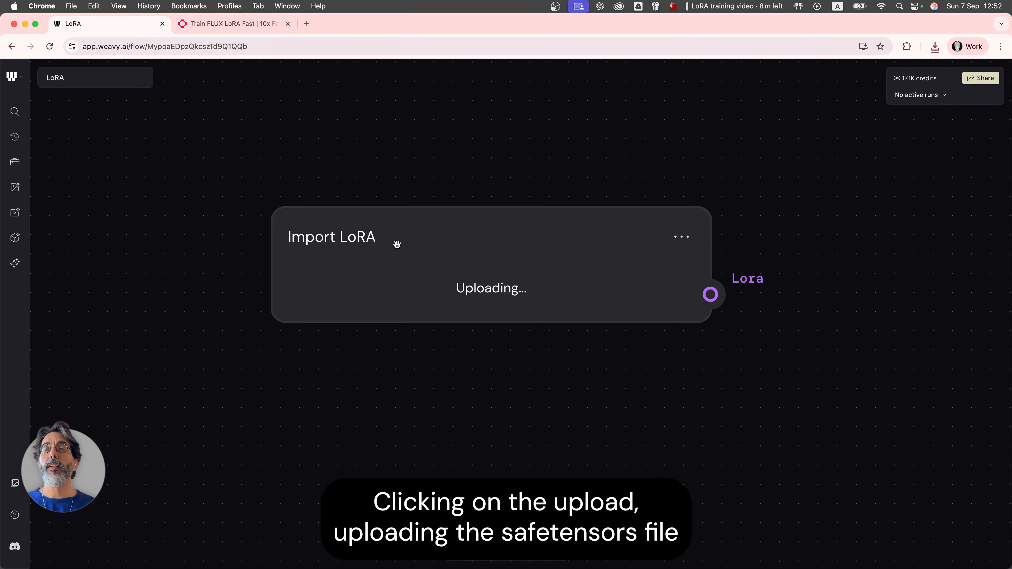
{"action": "scroll", "coordinate": [395, 242], "scroll_direction": "down", "scroll_amount": 5}
{"action": "left_click_drag", "start_coordinate": [425, 260], "coordinate": [293, 256]}
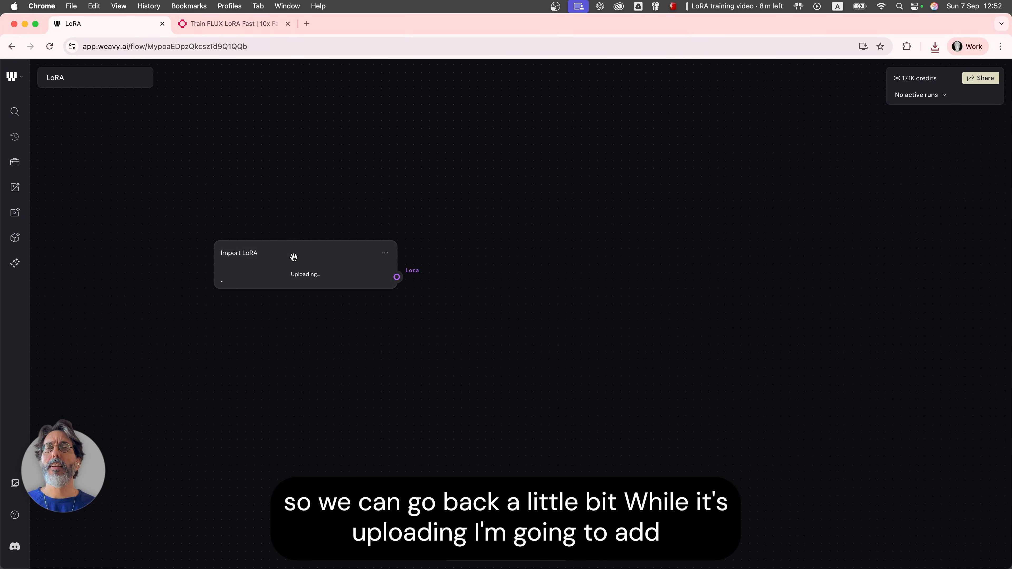
Add a Flux Dev LoRA node and connect the Import LoRA node's output to its LoRA 1 input.
{"action": "right_click", "coordinate": [541, 188]}
{"action": "type", "text": "flux de"}
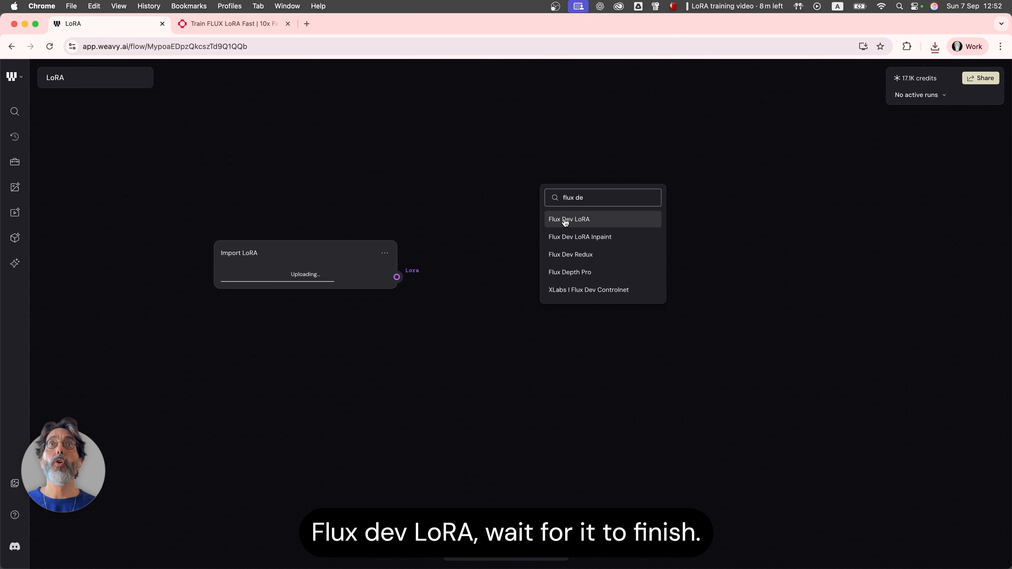
{"action": "left_click", "coordinate": [565, 220]}
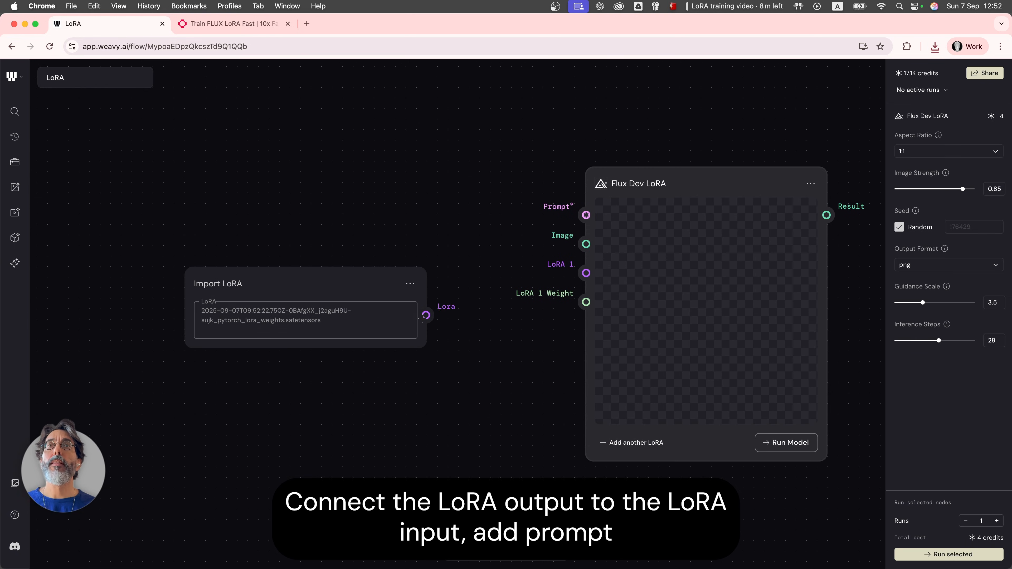
{"action": "left_click_drag", "start_coordinate": [426, 315], "coordinate": [586, 273]}
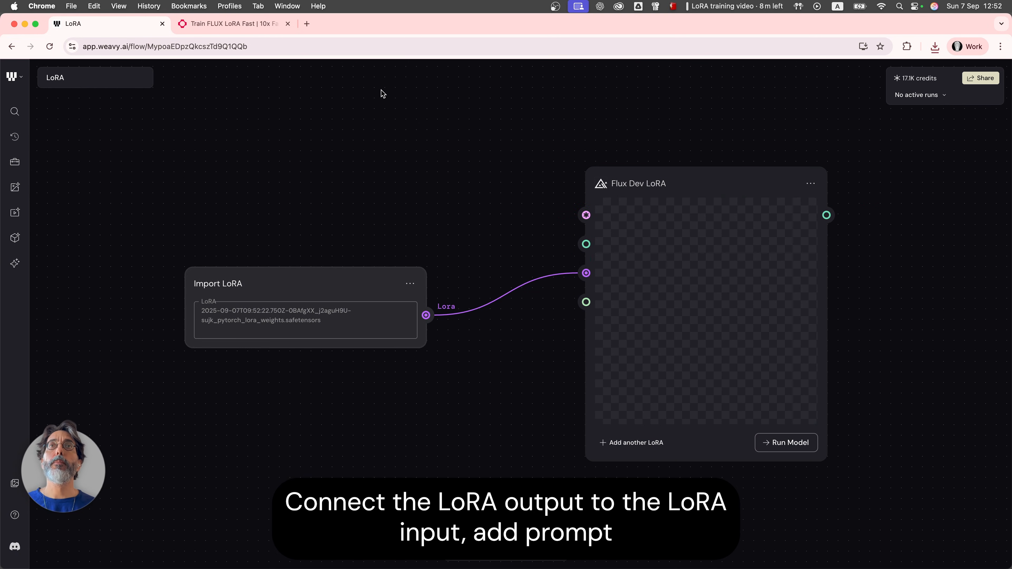
Add a Prompt node reading 'a "weavy" soap product in ohwxstyle', feed it into Flux Dev LoRA, and generate five images.
{"action": "right_click", "coordinate": [352, 135]}
{"action": "left_click", "coordinate": [389, 173]}
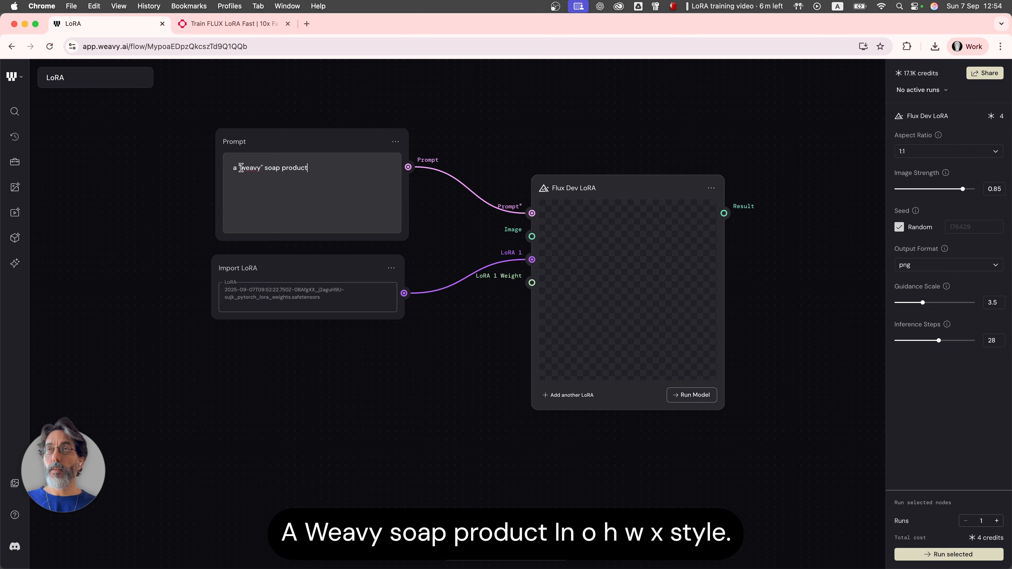
{"action": "type", "text": "in ohwxstyle"}
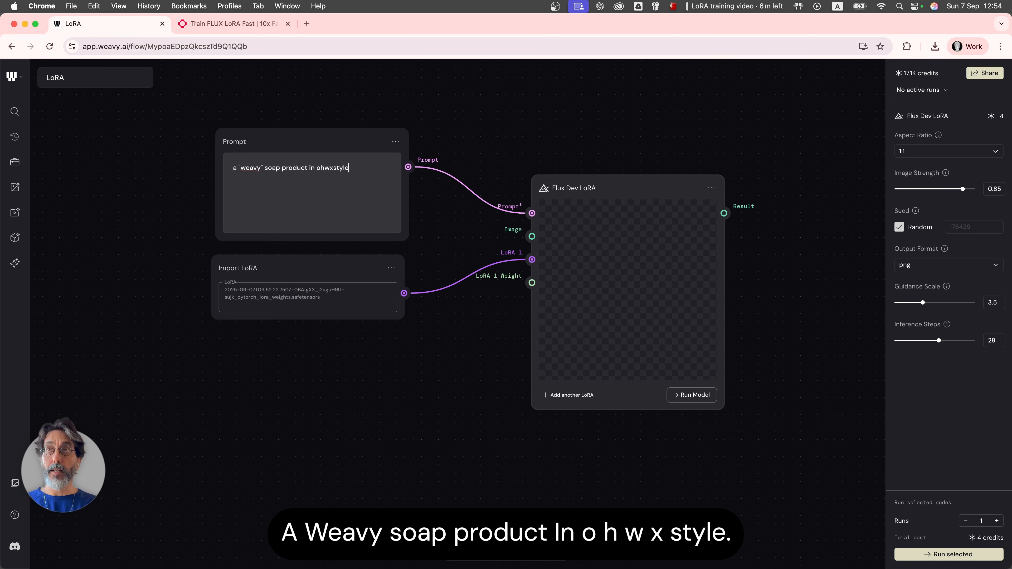
{"action": "double_click", "coordinate": [336, 167]}
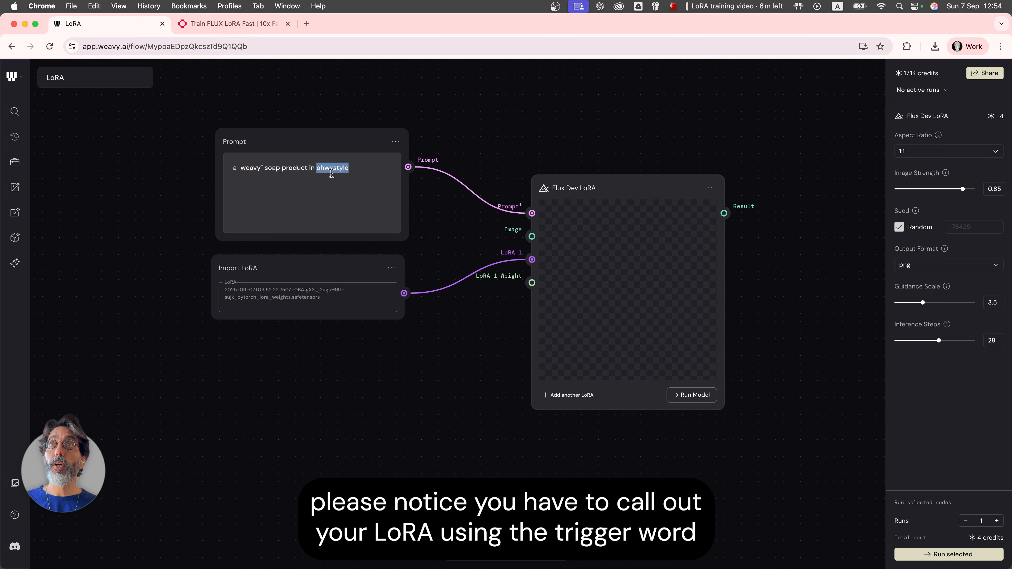
{"action": "left_click", "coordinate": [624, 340]}
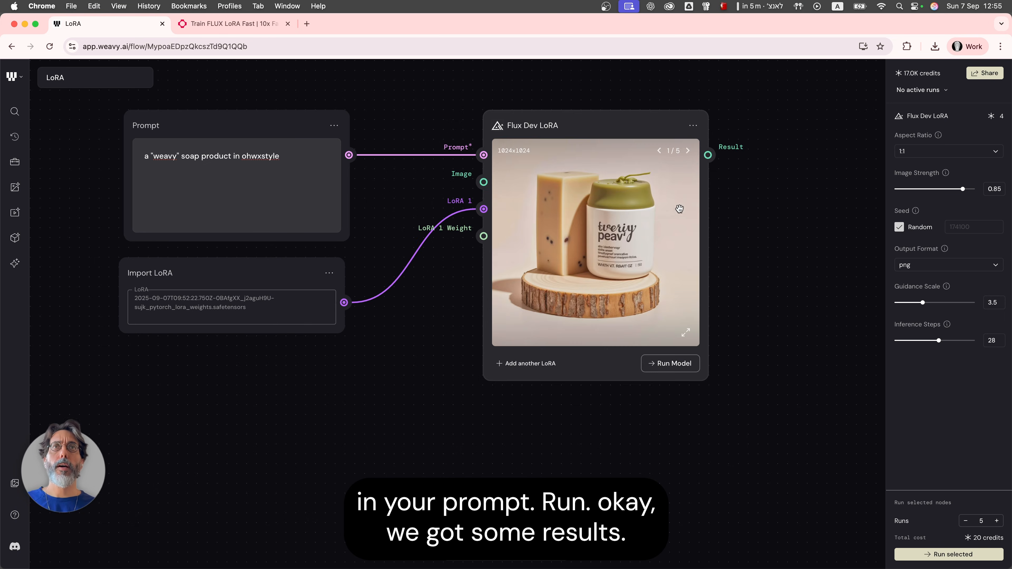
Browse the generated Flux Dev LoRA images to judge their text quality and style consistency.
{"action": "left_click", "coordinate": [688, 151]}
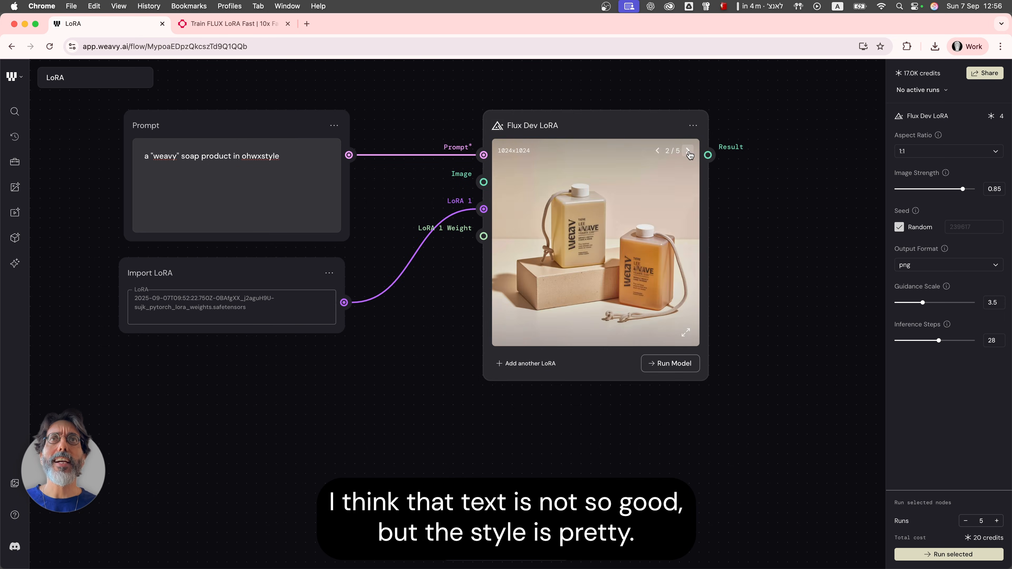
{"action": "left_click", "coordinate": [689, 151]}
{"action": "left_click", "coordinate": [689, 151]}
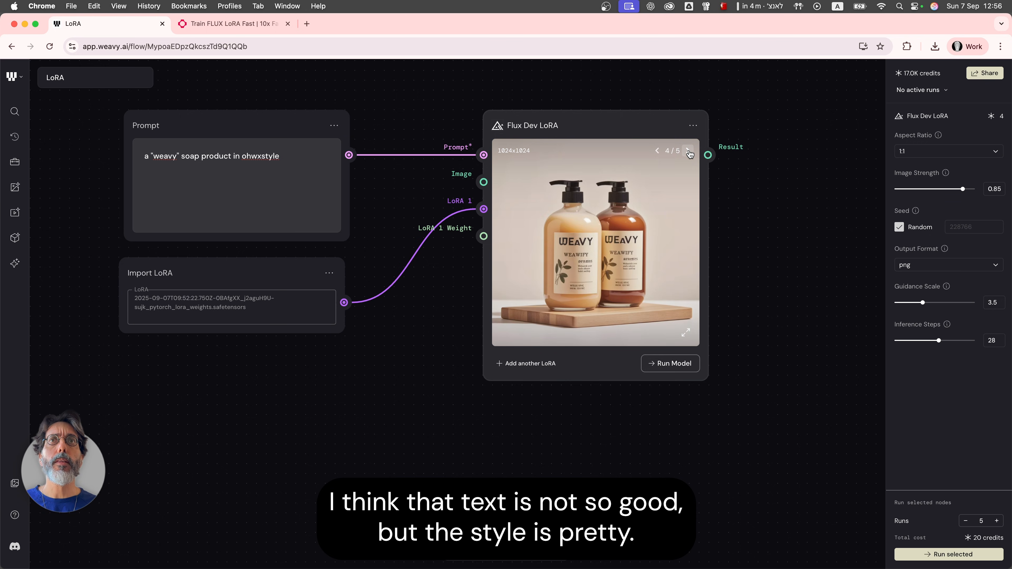
{"action": "left_click", "coordinate": [688, 152]}
{"action": "left_click", "coordinate": [688, 152]}
{"action": "left_click", "coordinate": [688, 152]}
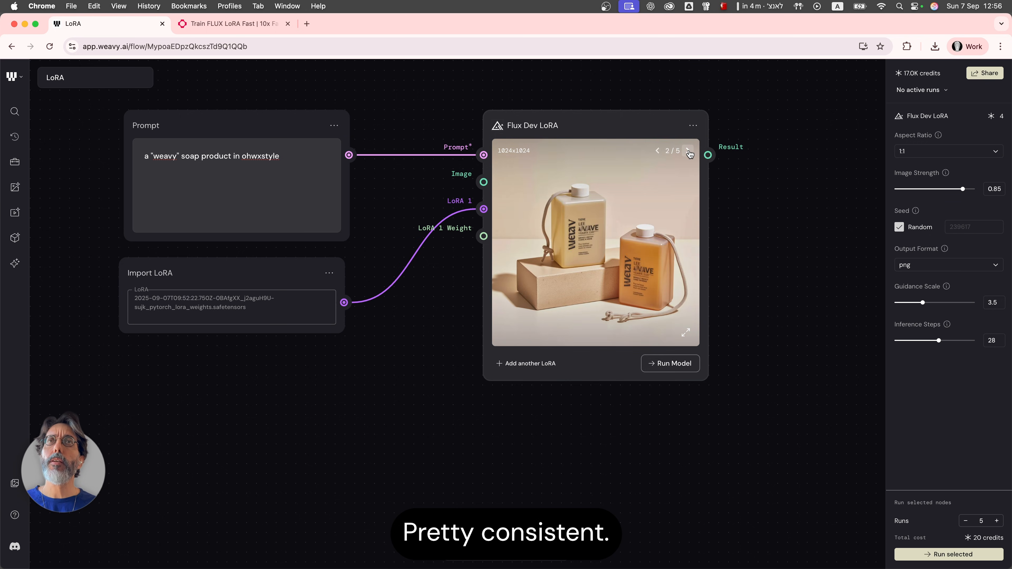
{"action": "left_click", "coordinate": [688, 151]}
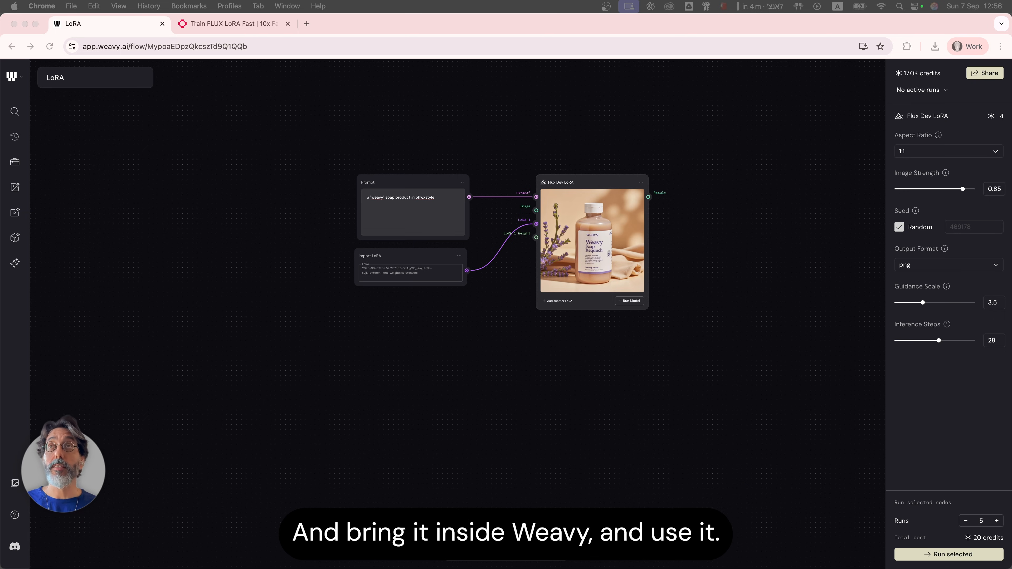
Switch to the fal.ai flux-lora-fast-training page and review the model name and the trigger word.
{"action": "left_click", "coordinate": [235, 25]}
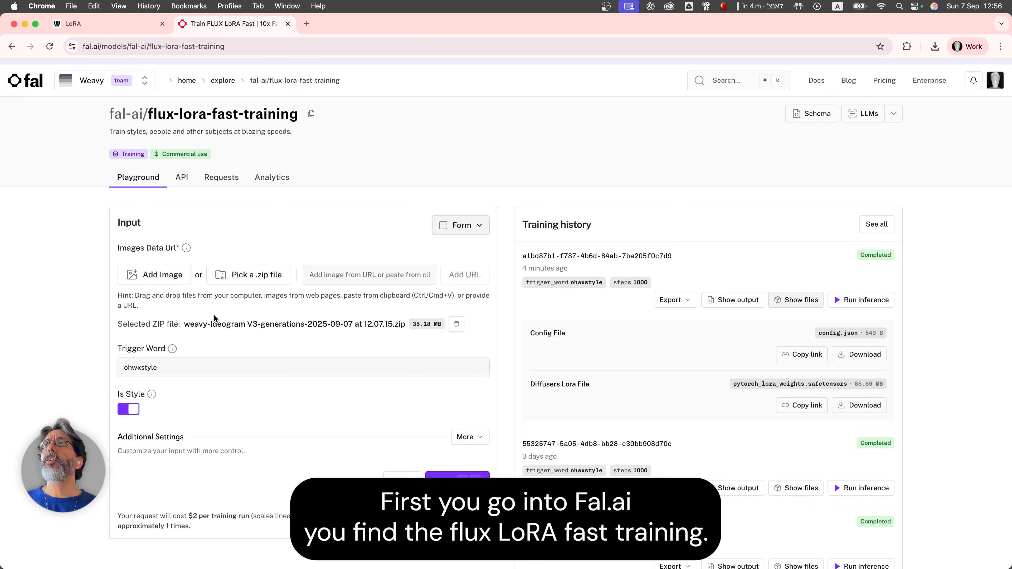
{"action": "left_click_drag", "start_coordinate": [153, 112], "coordinate": [300, 116]}
{"action": "left_click", "coordinate": [299, 116]}
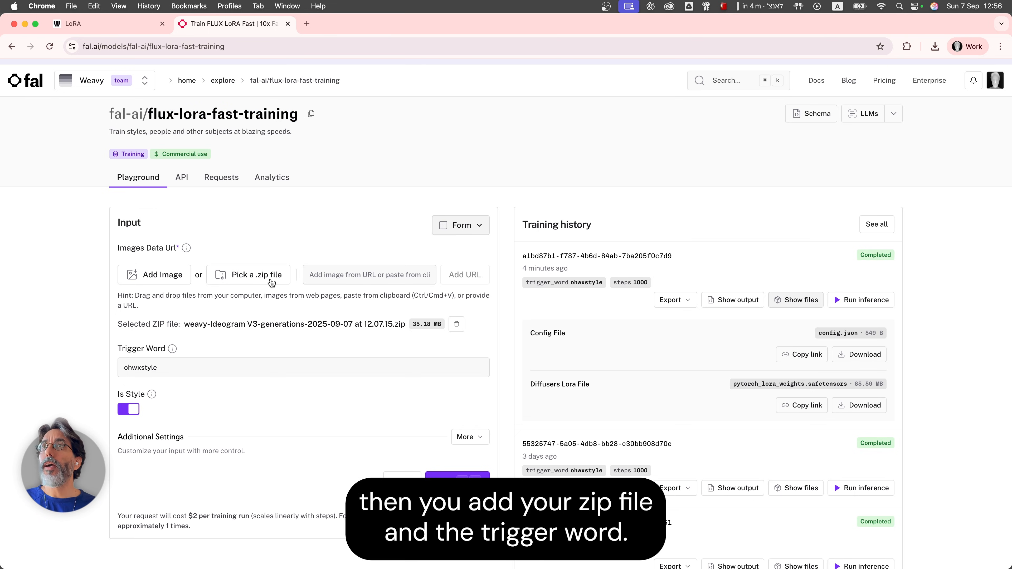
{"action": "double_click", "coordinate": [169, 368]}
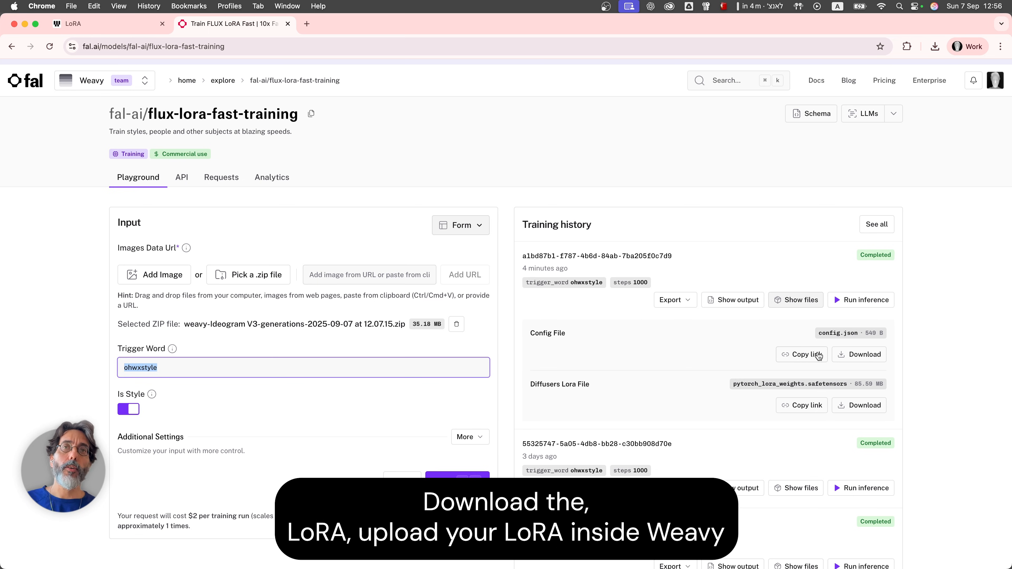
Return to the LoRA workflow in Weavy, move the Import LoRA node further below the Prompt node, and review the Flux Dev LoRA setup.
{"action": "left_click", "coordinate": [145, 23]}
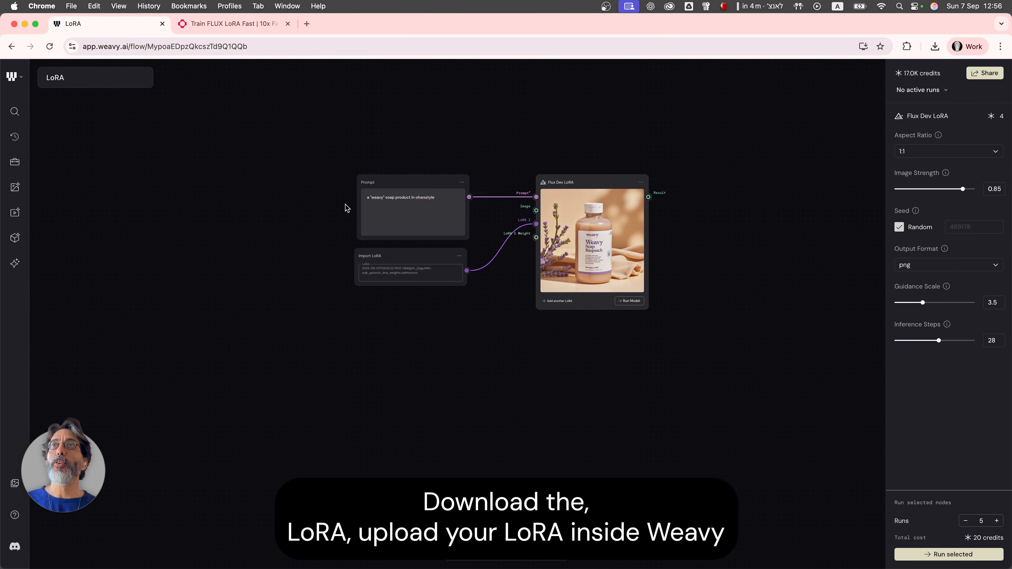
{"action": "scroll", "coordinate": [345, 206], "scroll_direction": "up", "scroll_amount": 5}
{"action": "scroll", "coordinate": [345, 206], "scroll_direction": "right", "scroll_amount": 3}
{"action": "left_click_drag", "start_coordinate": [364, 312], "coordinate": [366, 344]}
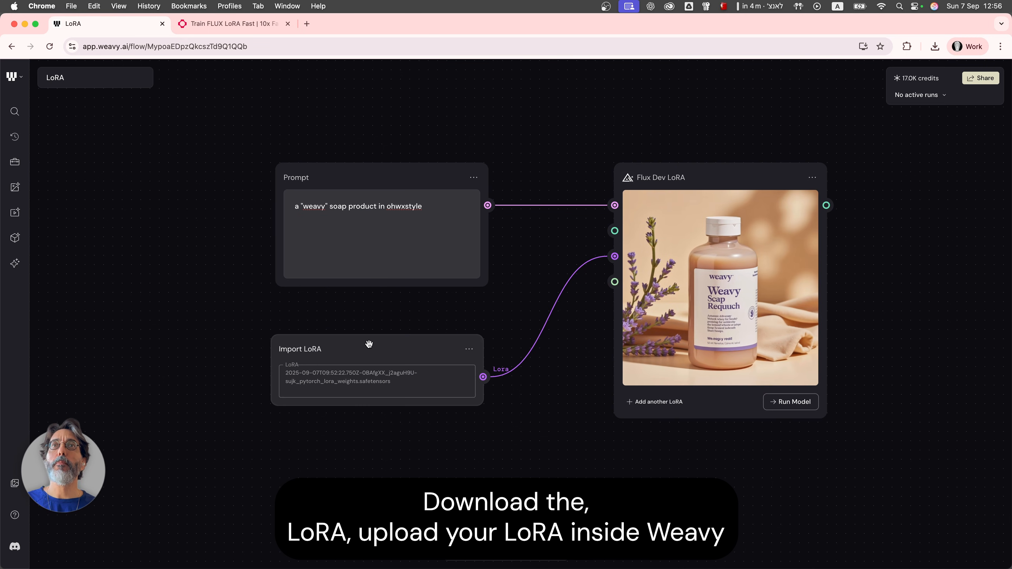
{"action": "left_click", "coordinate": [725, 184]}
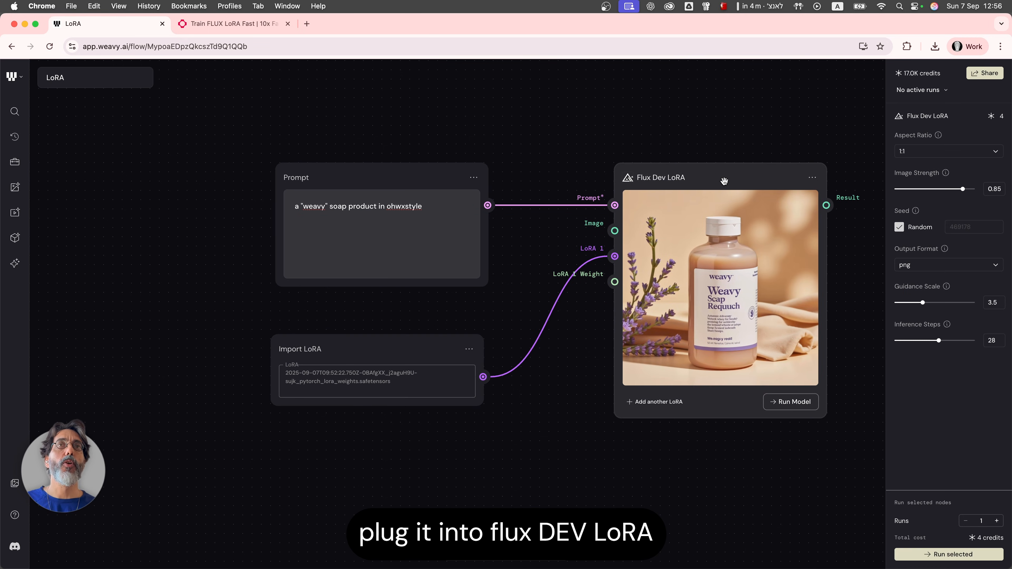
{"action": "double_click", "coordinate": [395, 207]}
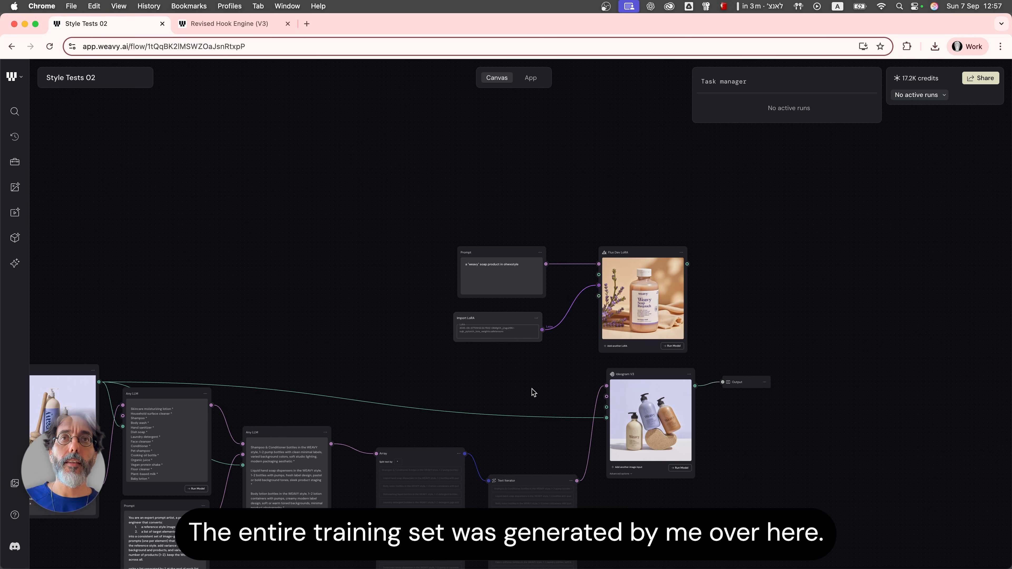
Examine the Style Tests 02 workflow that generated the training set and page back through the Ideogram V3 images.
{"action": "scroll", "coordinate": [524, 388], "scroll_direction": "left", "scroll_amount": 7}
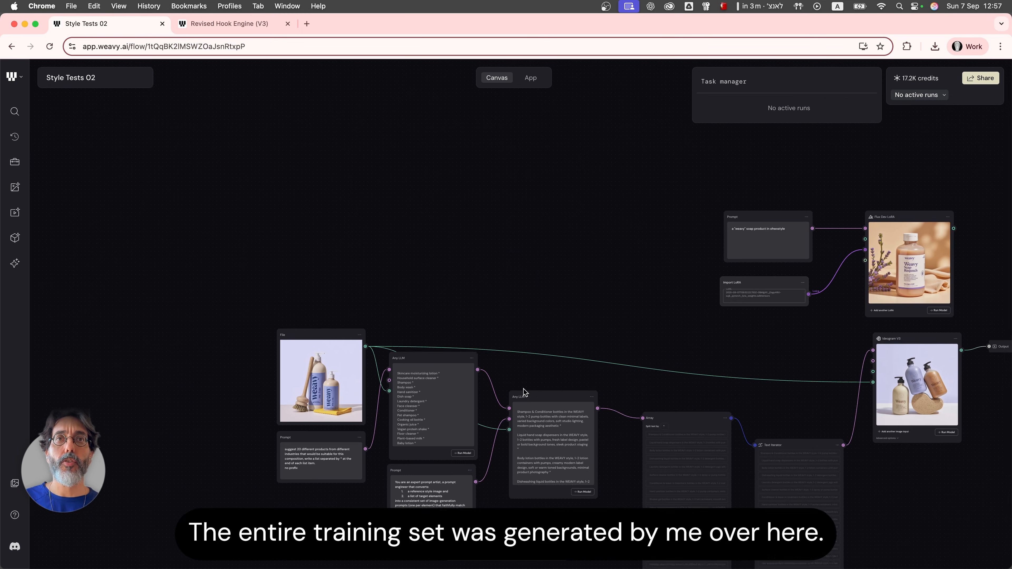
{"action": "scroll", "coordinate": [624, 399], "scroll_direction": "right", "scroll_amount": 7}
{"action": "scroll", "coordinate": [623, 402], "scroll_direction": "up", "scroll_amount": 5}
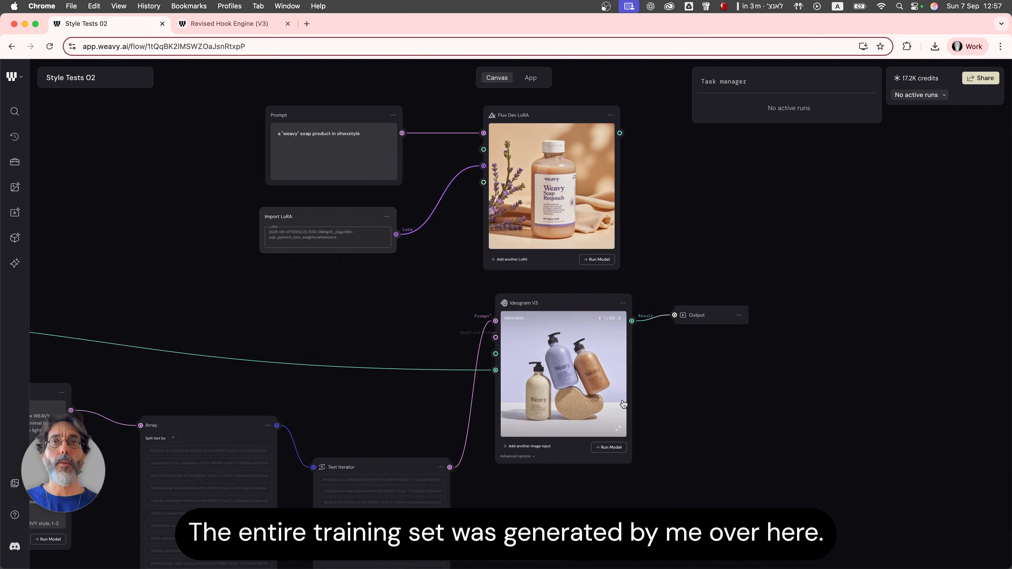
{"action": "left_click", "coordinate": [580, 266]}
{"action": "left_click", "coordinate": [580, 265]}
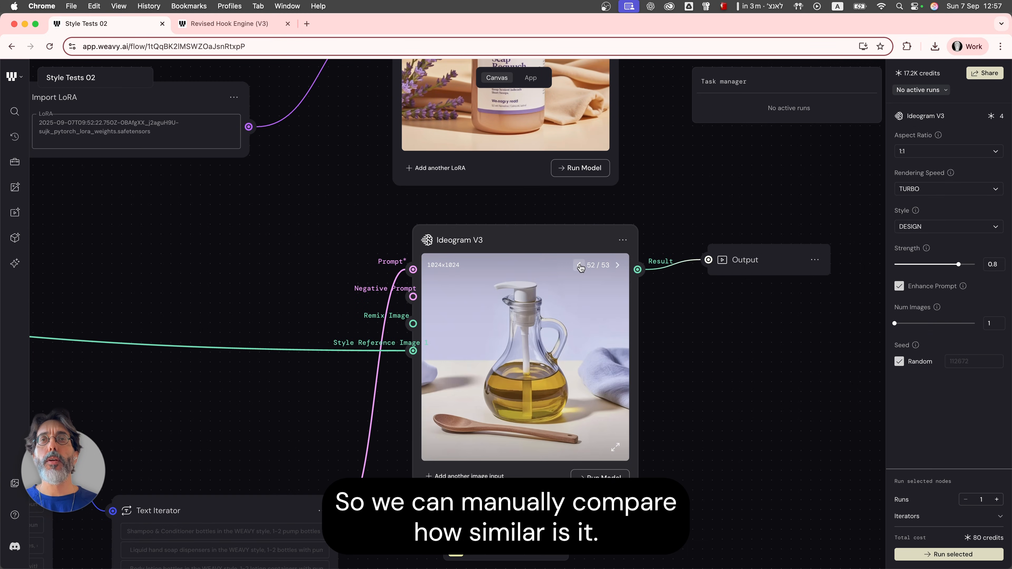
{"action": "left_click", "coordinate": [580, 266]}
Compare the Flux Dev LoRA results with the Ideogram V3 training images by paging through both sets.
{"action": "scroll", "coordinate": [464, 291], "scroll_direction": "down", "scroll_amount": 3}
{"action": "scroll", "coordinate": [464, 291], "scroll_direction": "up", "scroll_amount": 3}
{"action": "left_click", "coordinate": [567, 132]}
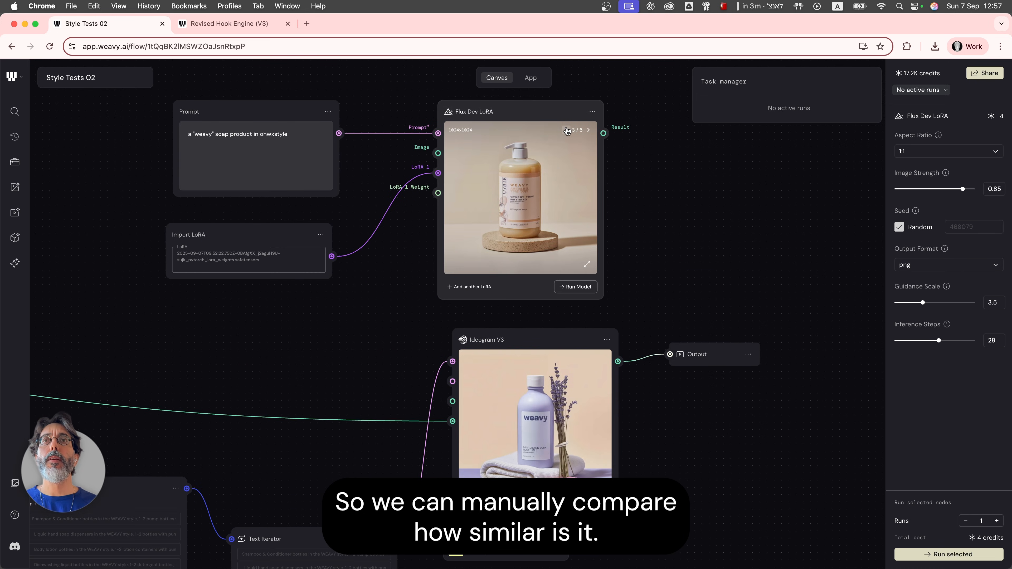
{"action": "left_click", "coordinate": [567, 132]}
{"action": "left_click", "coordinate": [575, 359]}
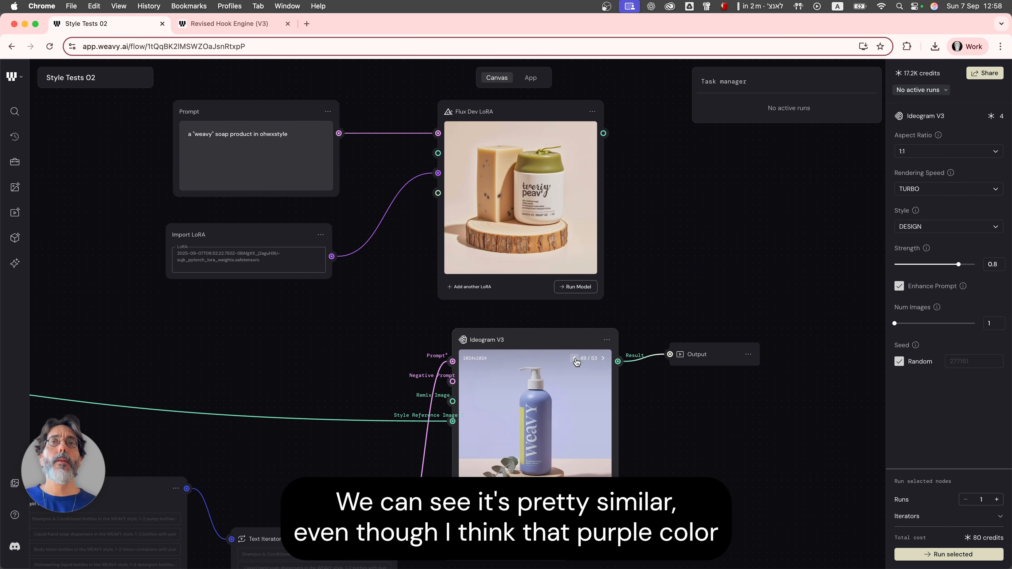
{"action": "left_click", "coordinate": [566, 131]}
{"action": "left_click", "coordinate": [566, 131]}
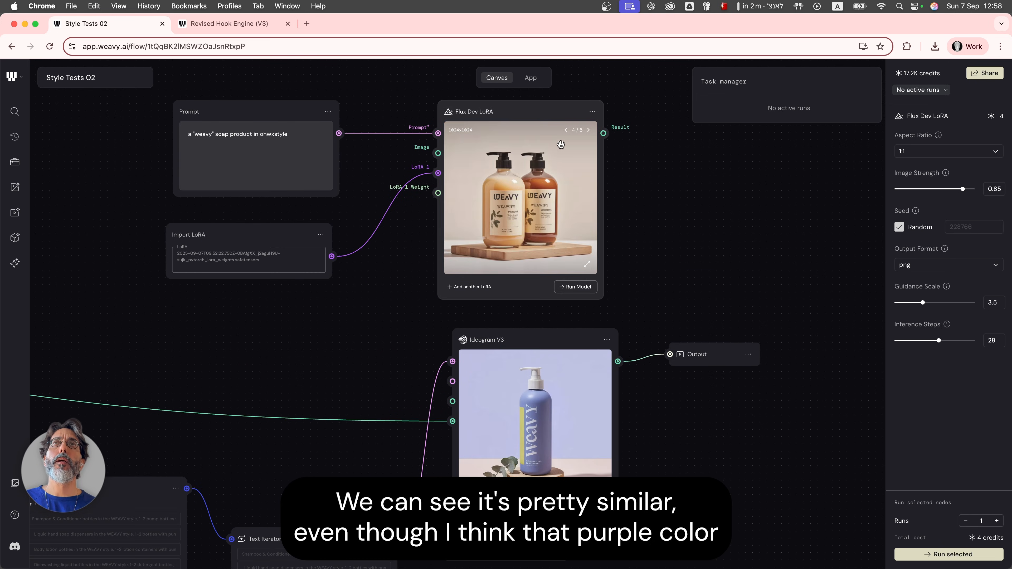
{"action": "left_click", "coordinate": [566, 131]}
{"action": "left_click", "coordinate": [574, 358]}
{"action": "left_click", "coordinate": [574, 359]}
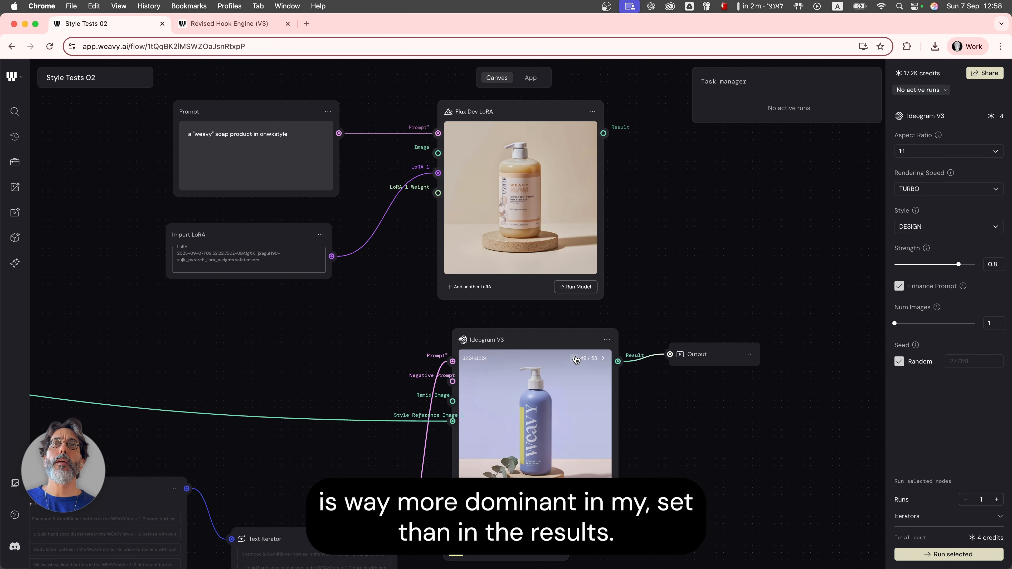
{"action": "left_click", "coordinate": [574, 359]}
{"action": "left_click", "coordinate": [575, 359]}
{"action": "left_click", "coordinate": [574, 359]}
{"action": "left_click", "coordinate": [574, 358]}
{"action": "left_click", "coordinate": [574, 358]}
{"action": "left_click", "coordinate": [574, 359]}
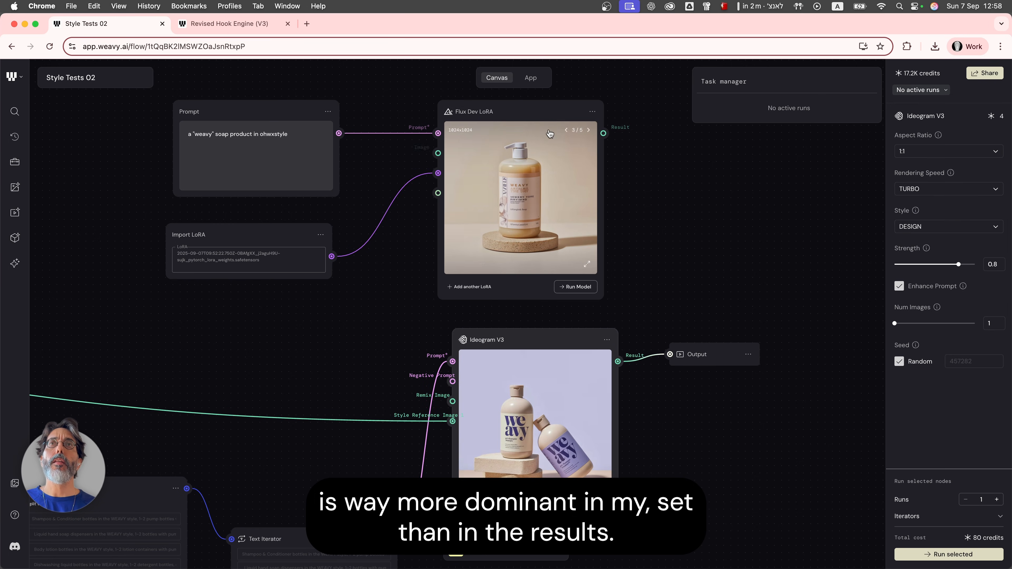
{"action": "left_click", "coordinate": [566, 130]}
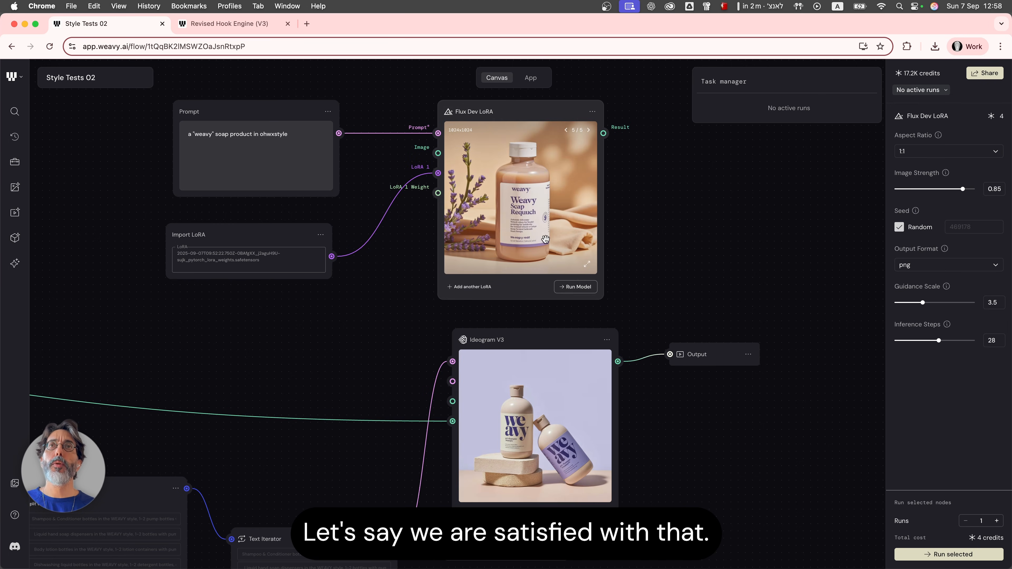
Import four product images from the downloaded Ideogram V3 generations folder onto the empty canvas above the LoRA nodes.
{"action": "scroll", "coordinate": [512, 247], "scroll_direction": "down", "scroll_amount": 5}
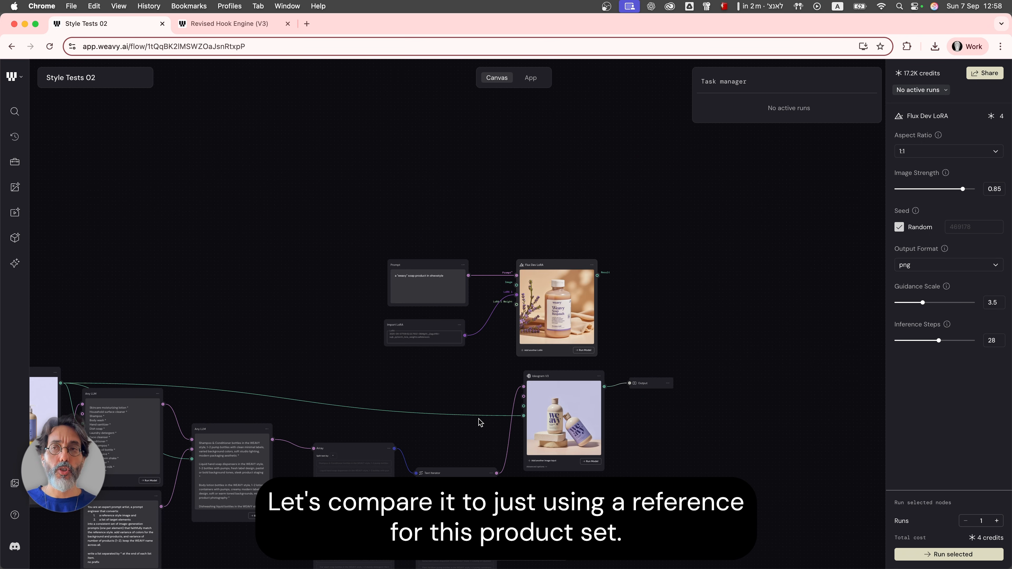
{"action": "scroll", "coordinate": [467, 423], "scroll_direction": "up", "scroll_amount": 5}
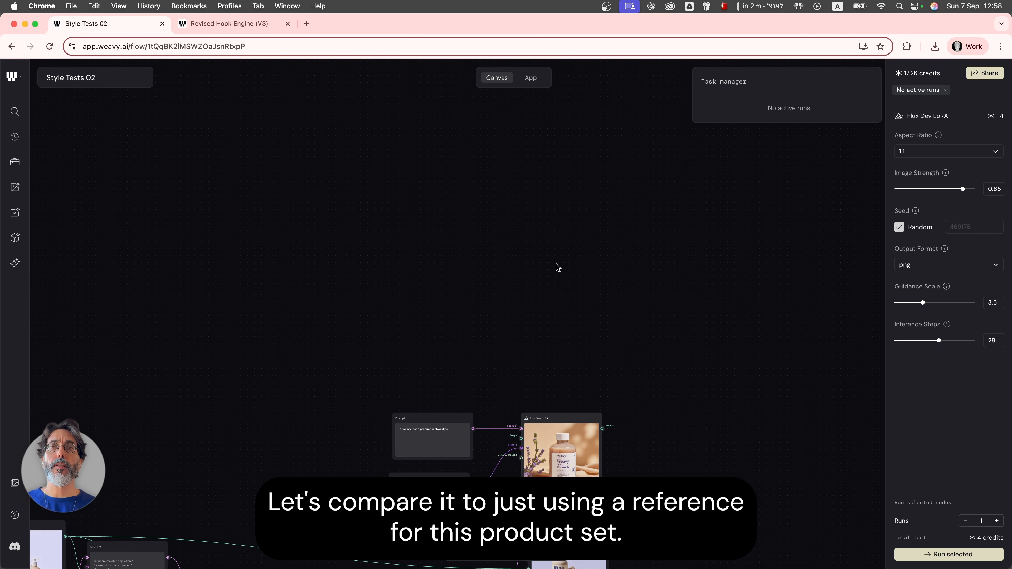
{"action": "right_click", "coordinate": [347, 244]}
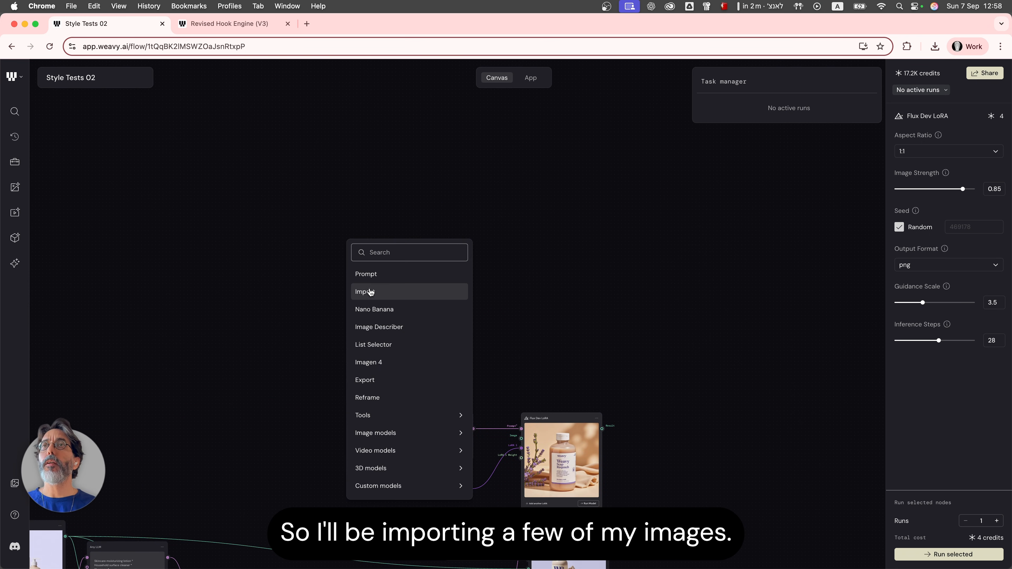
{"action": "left_click", "coordinate": [368, 289]}
{"action": "left_click", "coordinate": [375, 279]}
{"action": "key", "text": "Right"}
{"action": "key", "text": "Right"}
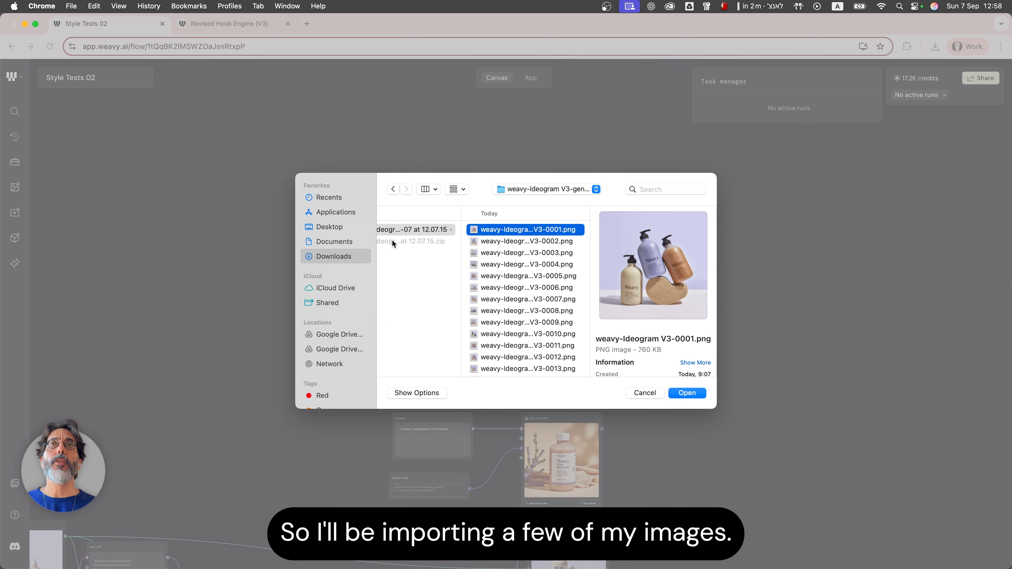
{"action": "key", "text": "Down"}
{"action": "key", "text": "Up"}
{"action": "key", "text": "Return"}
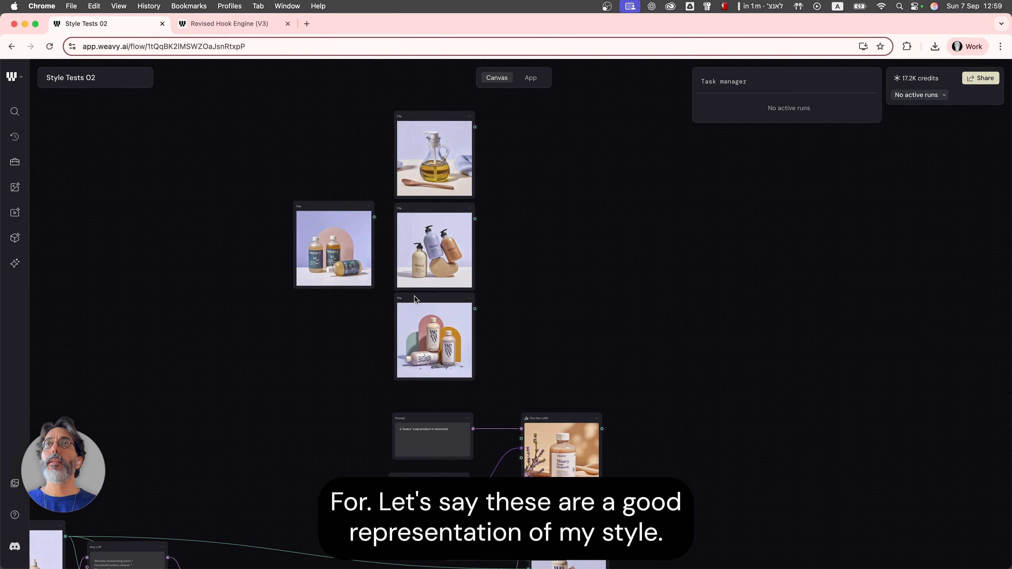
Add a Nano Banana node beside the imported reference images.
{"action": "scroll", "coordinate": [551, 291], "scroll_direction": "up", "scroll_amount": 1}
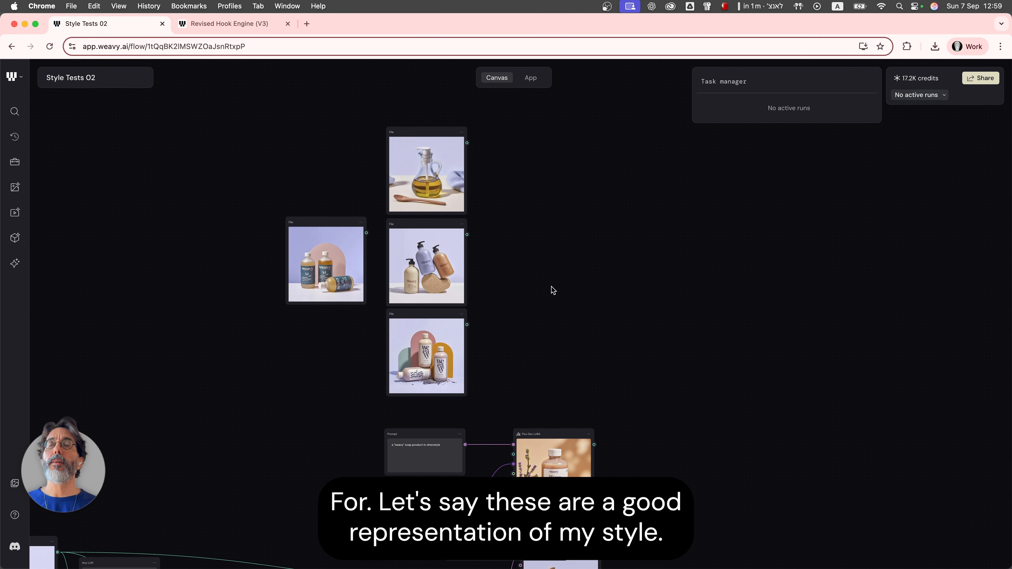
{"action": "right_click", "coordinate": [551, 238]}
{"action": "type", "text": "nano"}
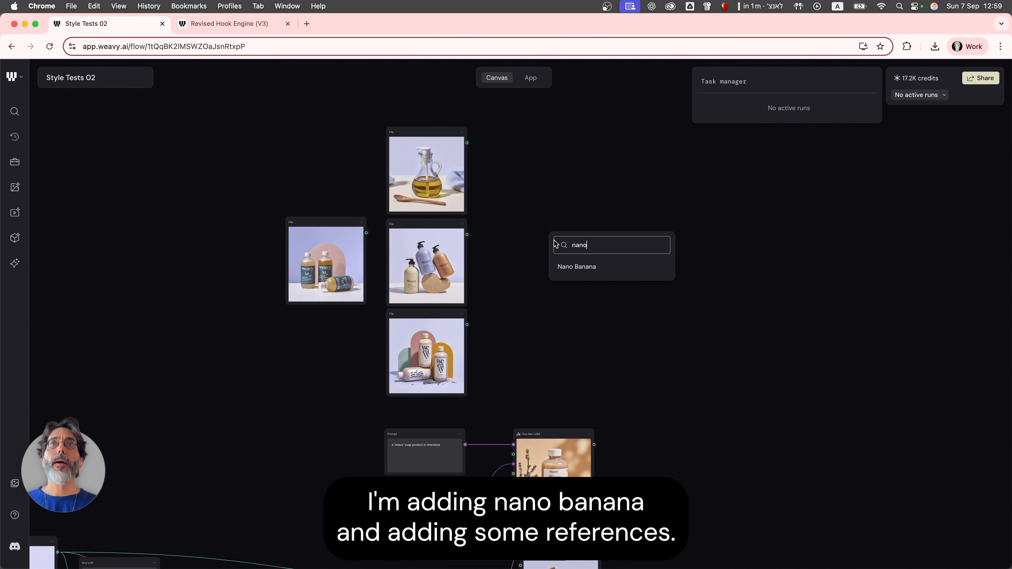
{"action": "left_click", "coordinate": [569, 268]}
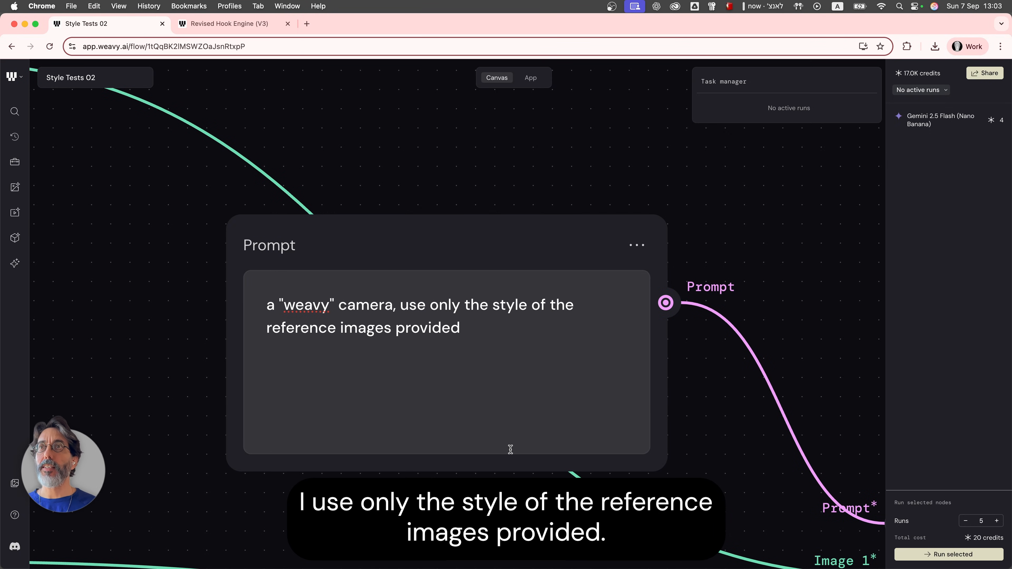
Examine the camera images generated by the Nano Banana node, paging forward and back through them to compare their style with the reference images.
{"action": "scroll", "coordinate": [510, 449], "scroll_direction": "down", "scroll_amount": 5}
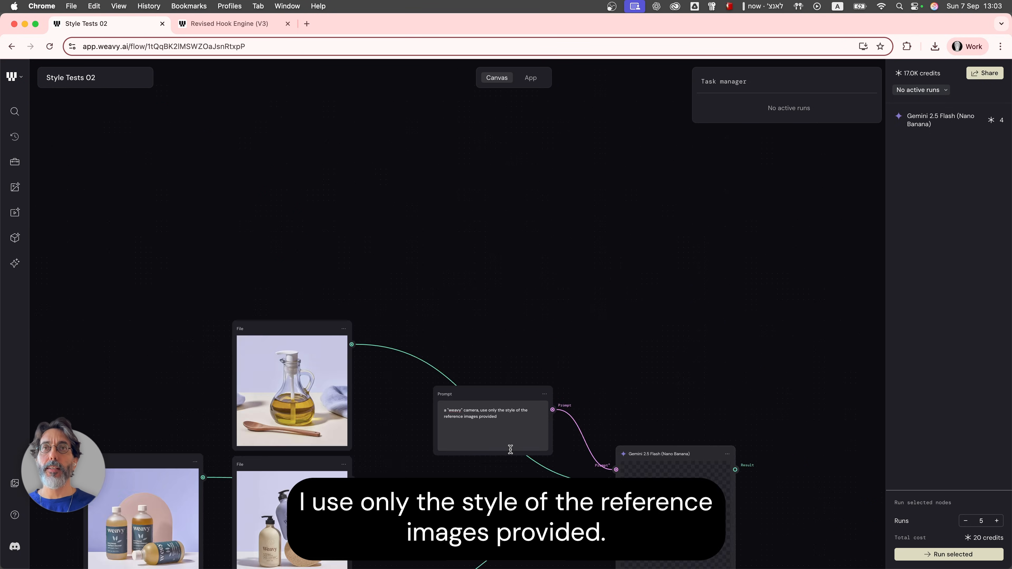
{"action": "scroll", "coordinate": [511, 450], "scroll_direction": "right", "scroll_amount": 4}
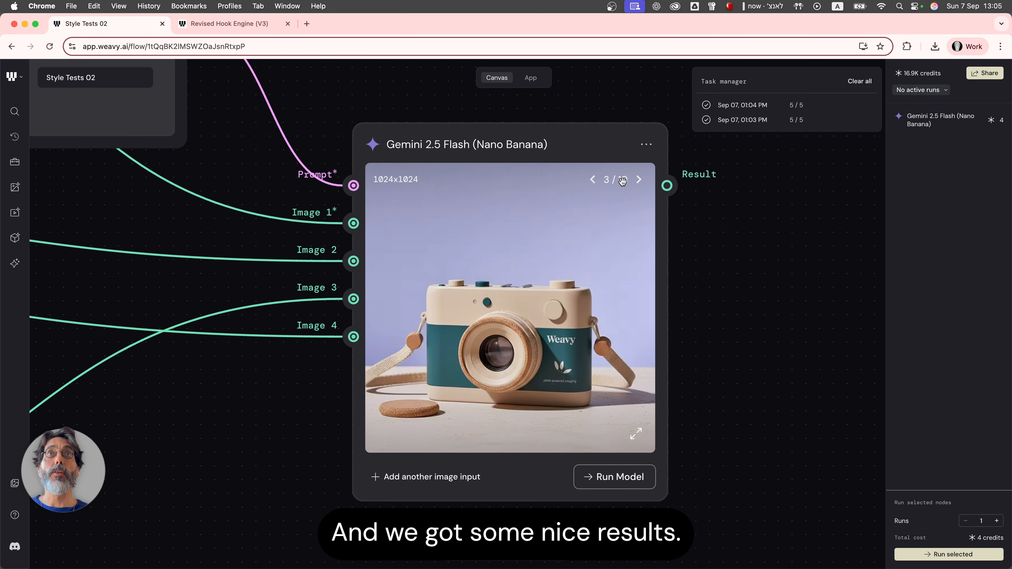
{"action": "left_click", "coordinate": [592, 179]}
{"action": "left_click", "coordinate": [639, 180]}
{"action": "left_click", "coordinate": [640, 180]}
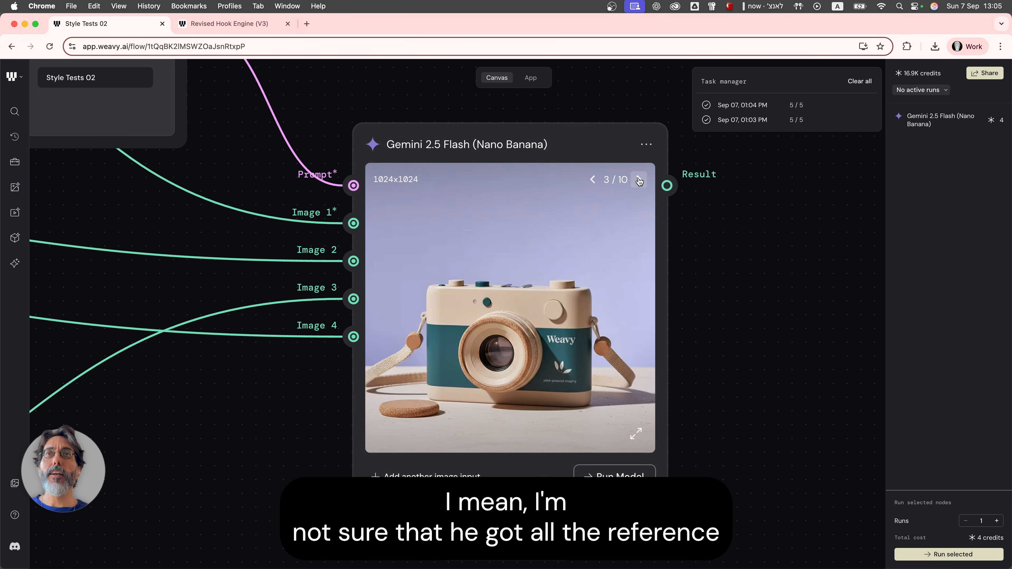
{"action": "left_click", "coordinate": [639, 180]}
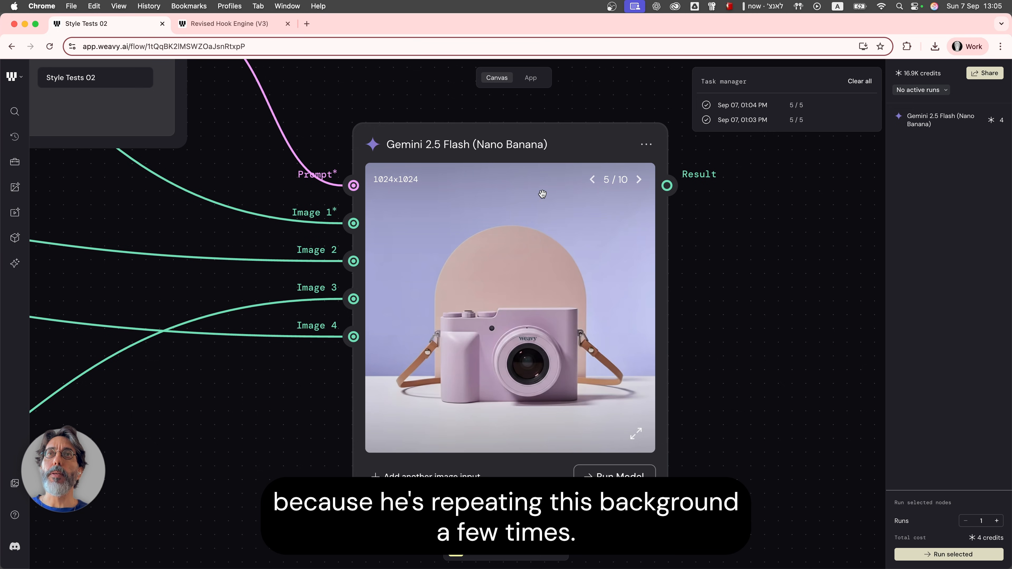
{"action": "left_click", "coordinate": [639, 180]}
{"action": "left_click", "coordinate": [639, 180]}
{"action": "left_click", "coordinate": [593, 179]}
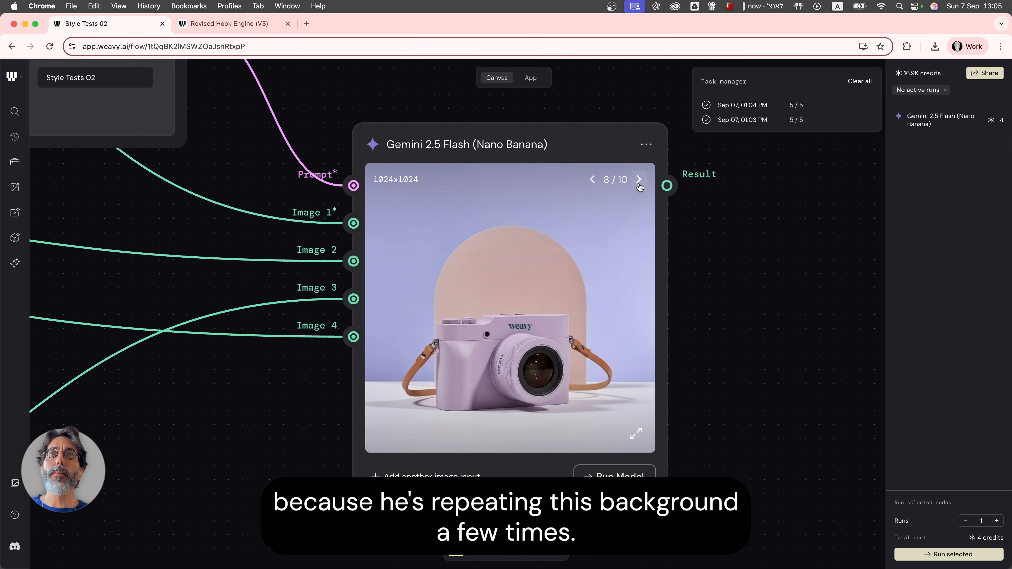
{"action": "left_click", "coordinate": [593, 180]}
{"action": "left_click", "coordinate": [593, 179]}
{"action": "left_click", "coordinate": [592, 179]}
{"action": "scroll", "coordinate": [502, 391], "scroll_direction": "down", "scroll_amount": 5}
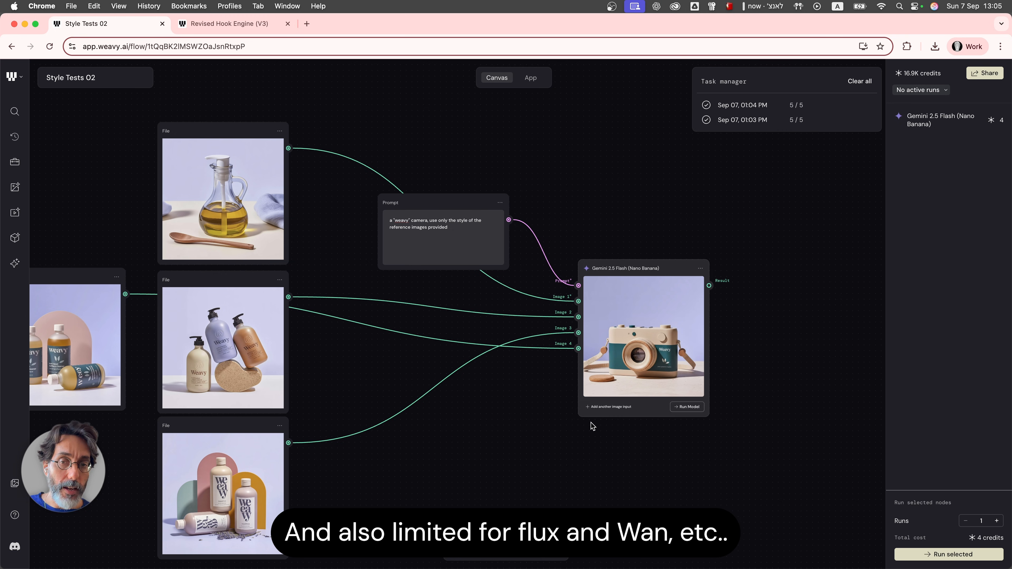
{"action": "scroll", "coordinate": [591, 424], "scroll_direction": "down", "scroll_amount": 8}
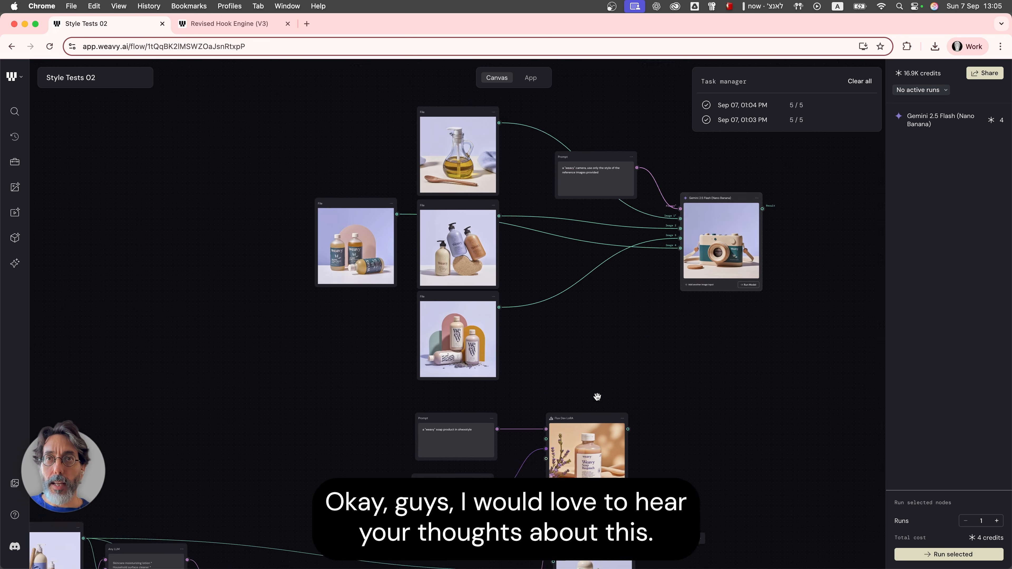
{"action": "scroll", "coordinate": [597, 396], "scroll_direction": "down", "scroll_amount": 5}
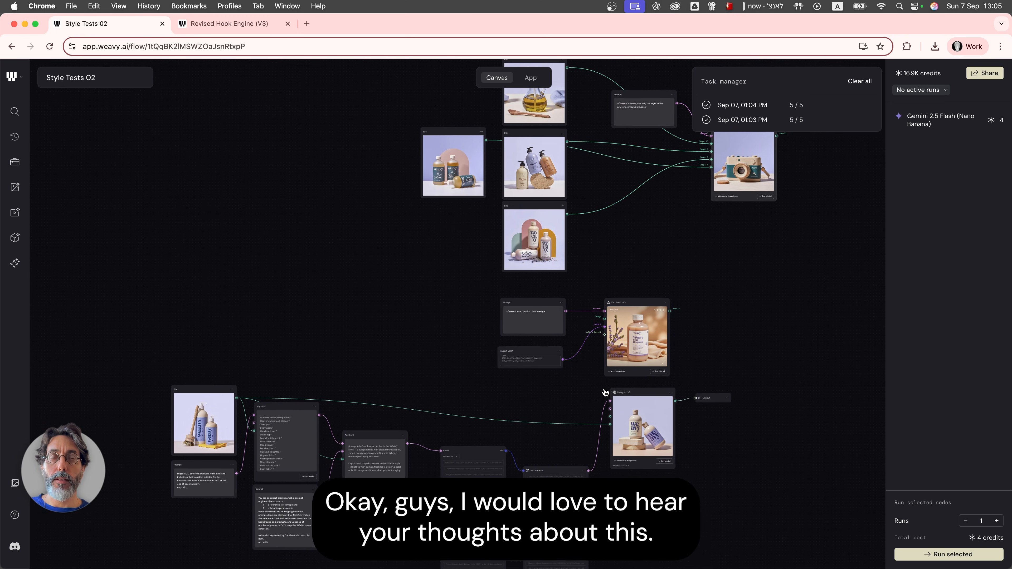